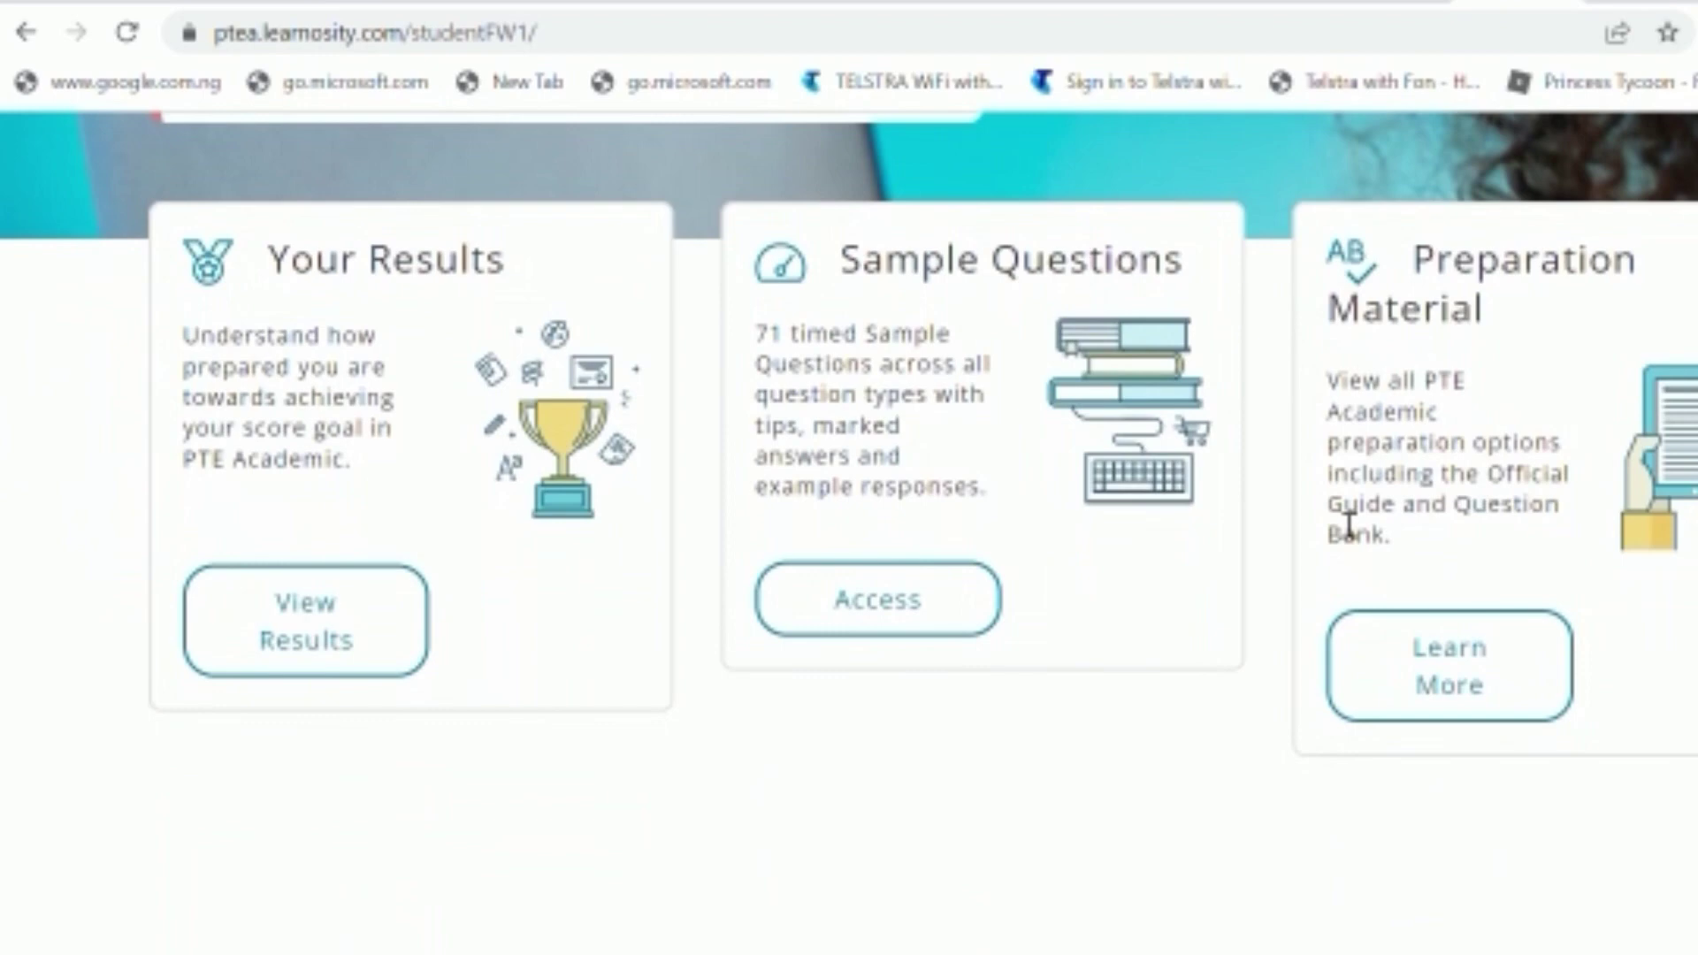
Open the sample questions and start the Write from dictation practice in the Listening section
left_click(835, 633)
scroll(836, 633, "down", 8)
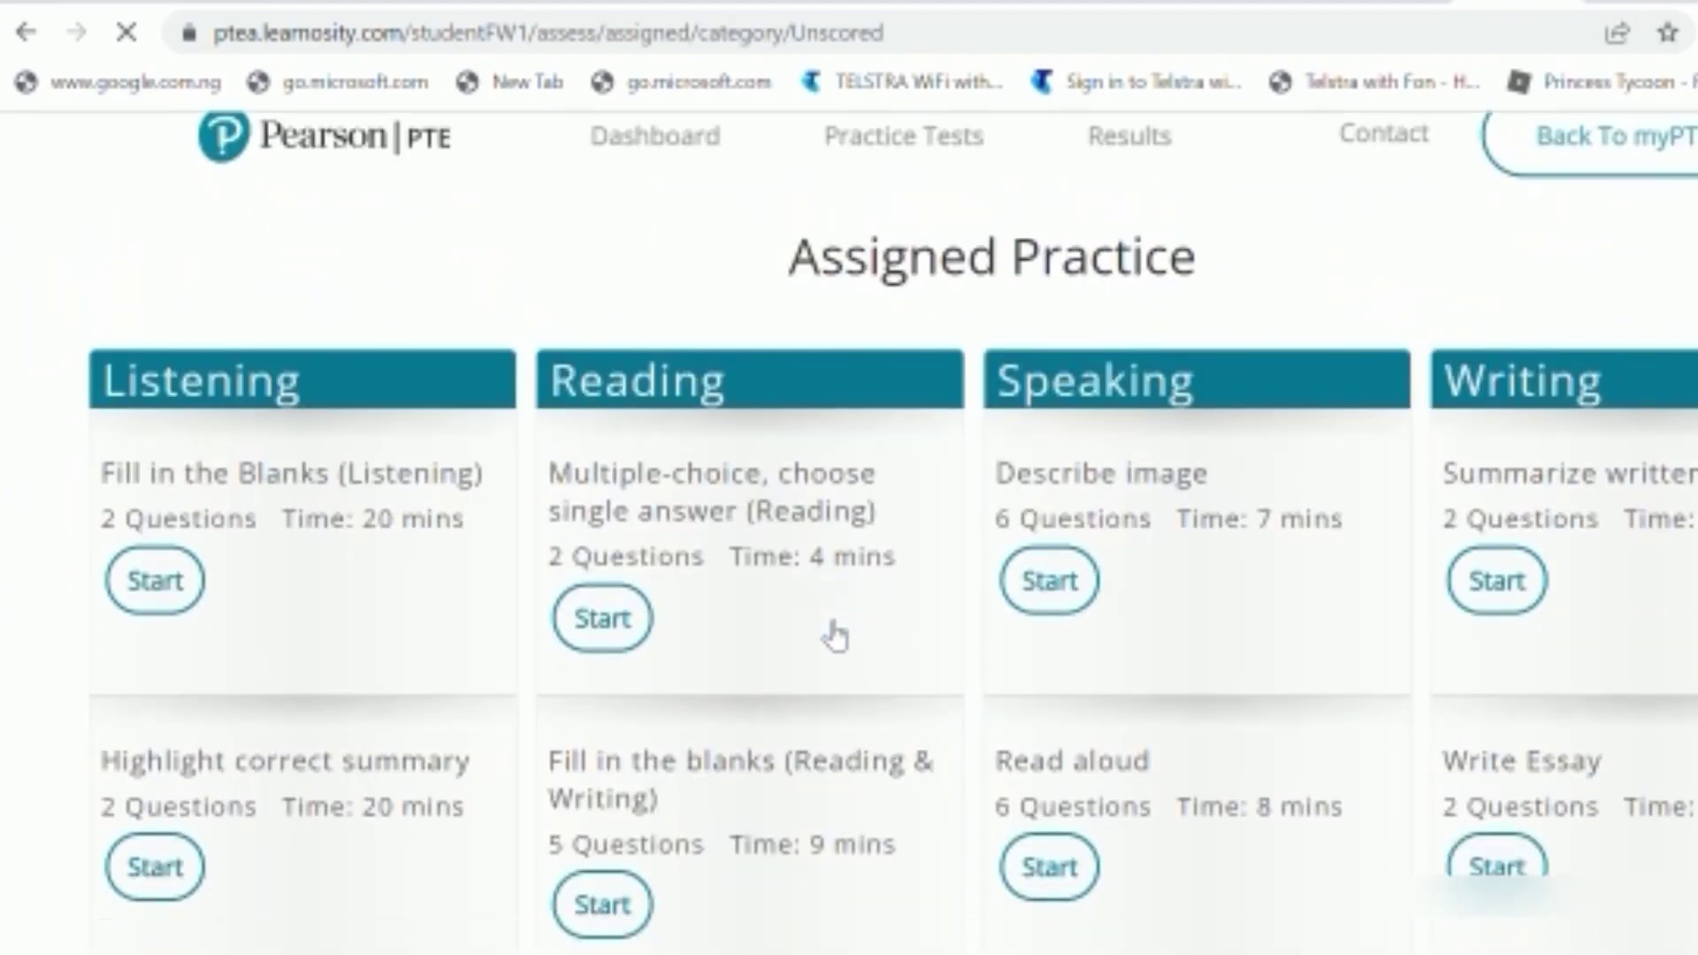
scroll(831, 633, "down", 5)
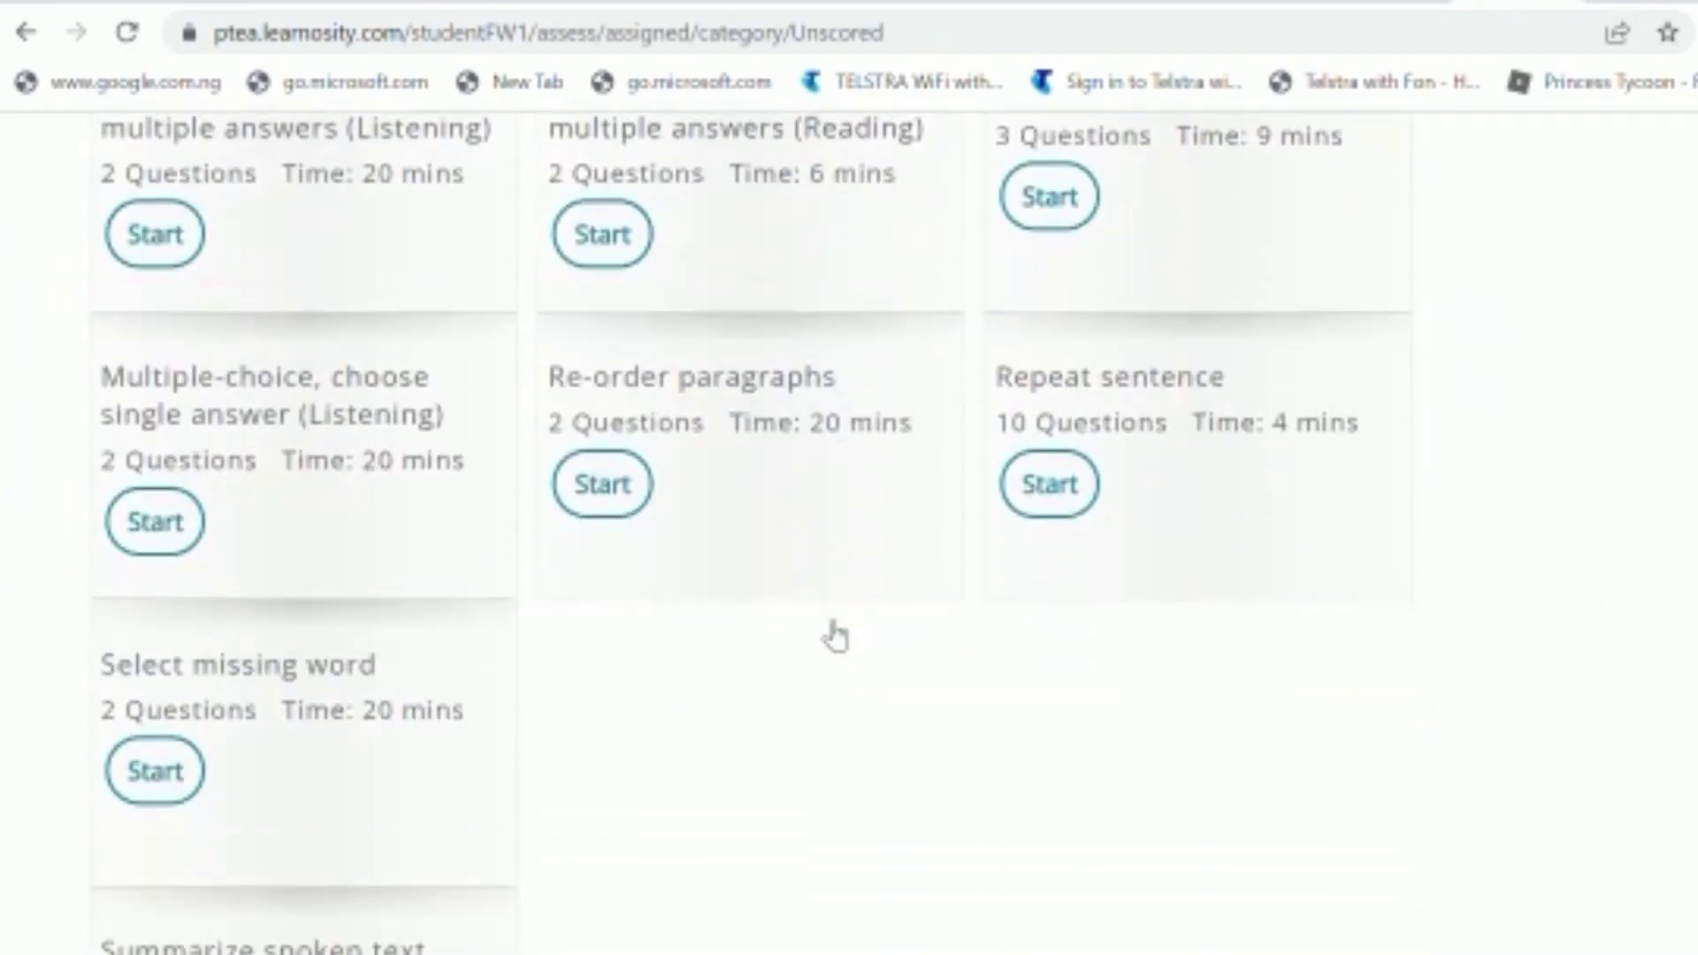
scroll(836, 635, "down", 2)
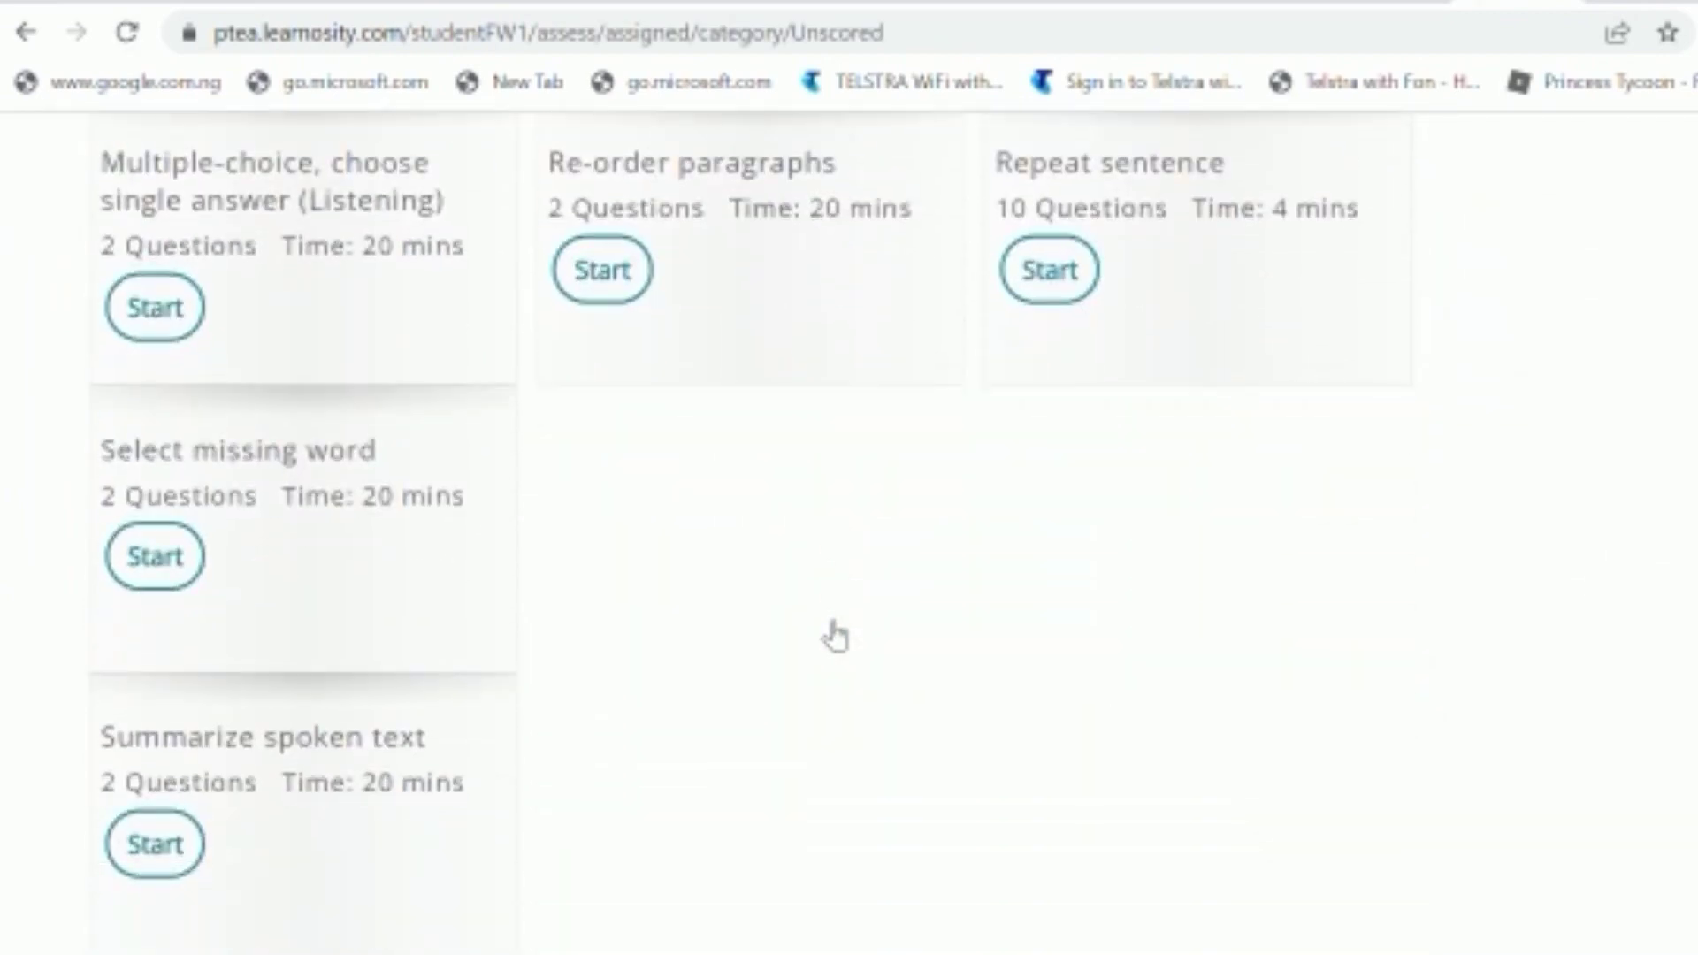
scroll(836, 635, "down", 2)
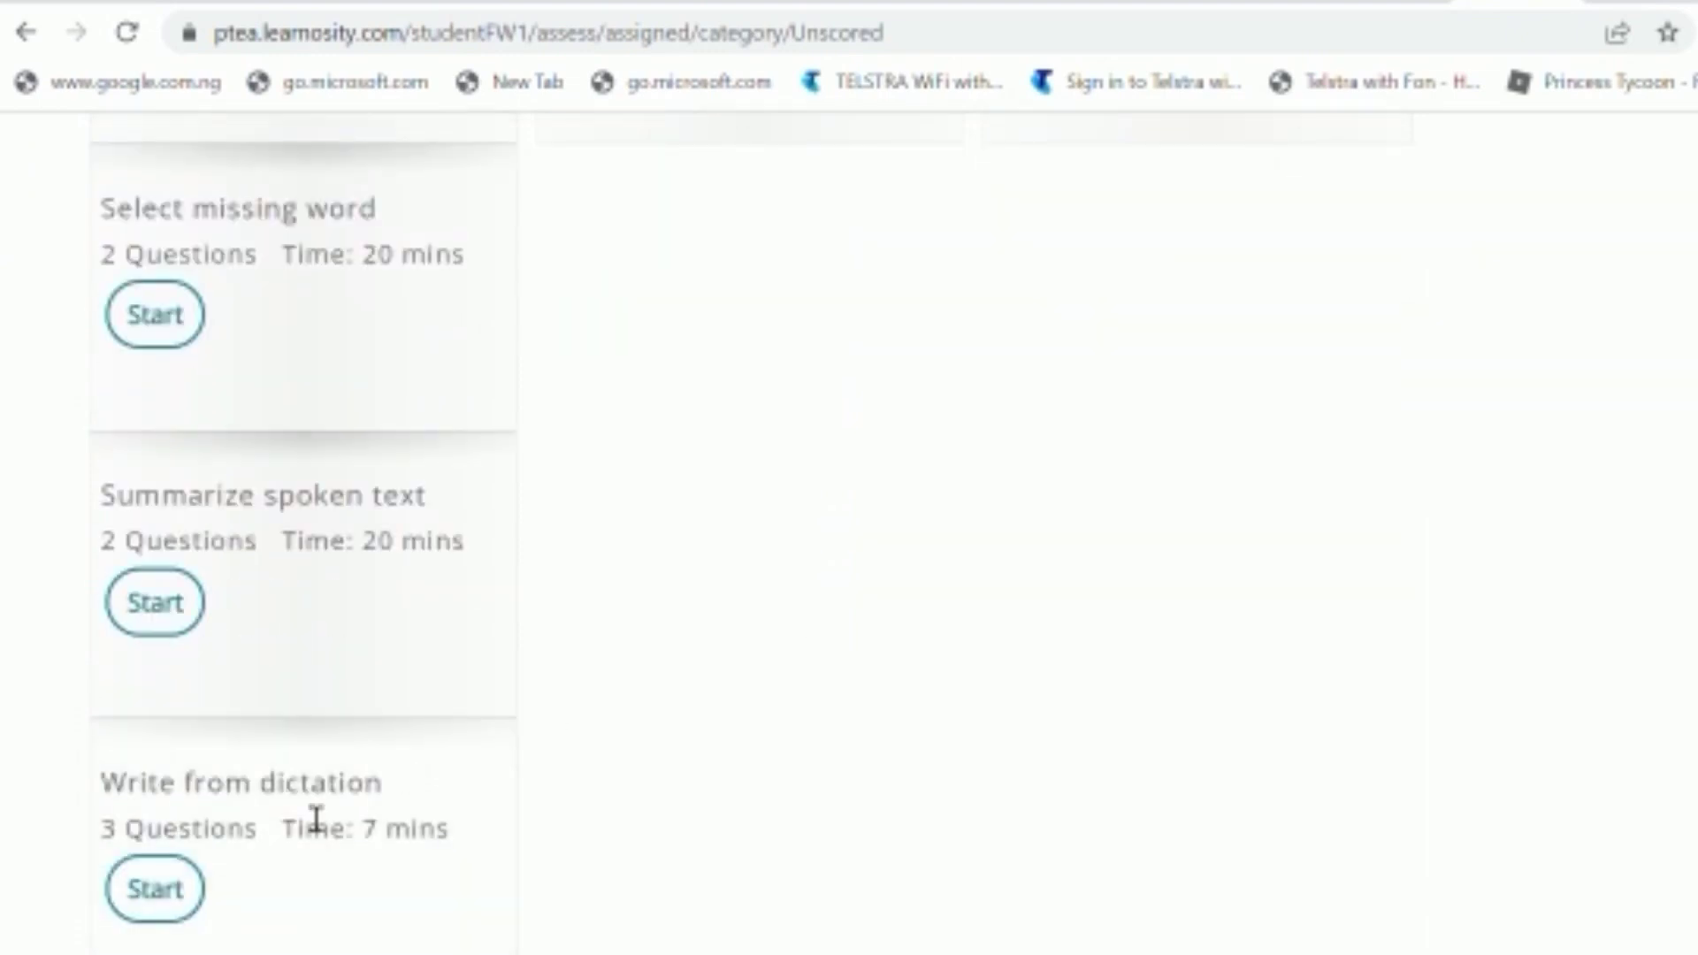
left_click(155, 889)
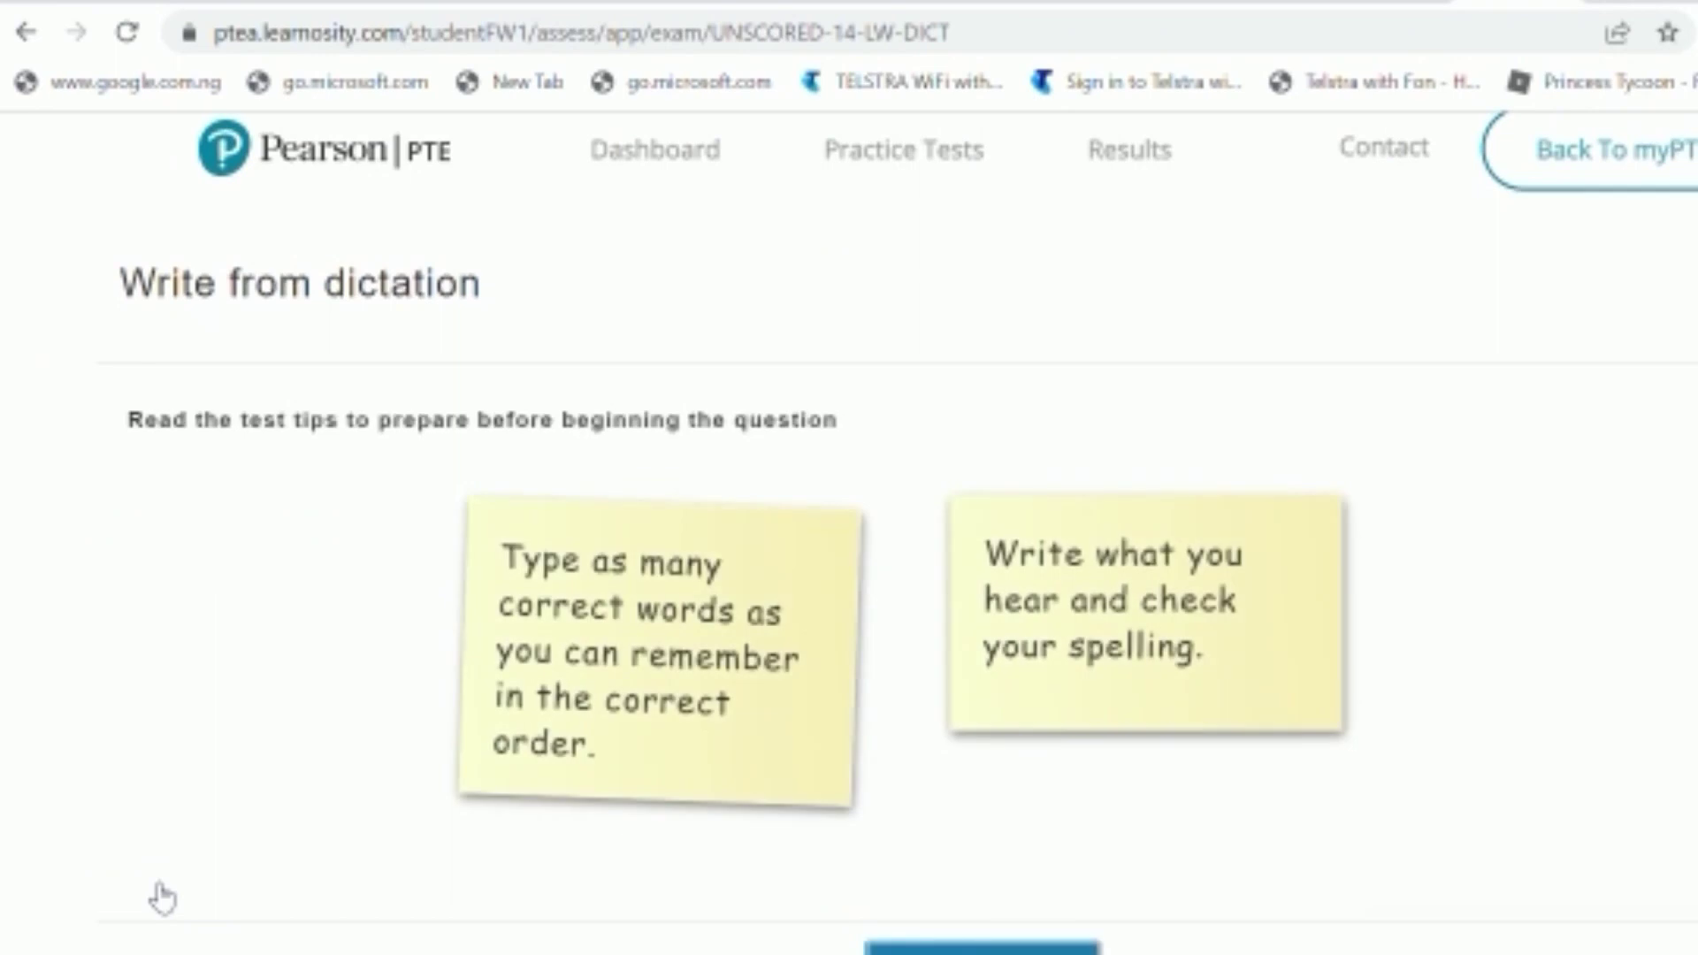
scroll(162, 898, "down", 3)
scroll(161, 898, "down", 1)
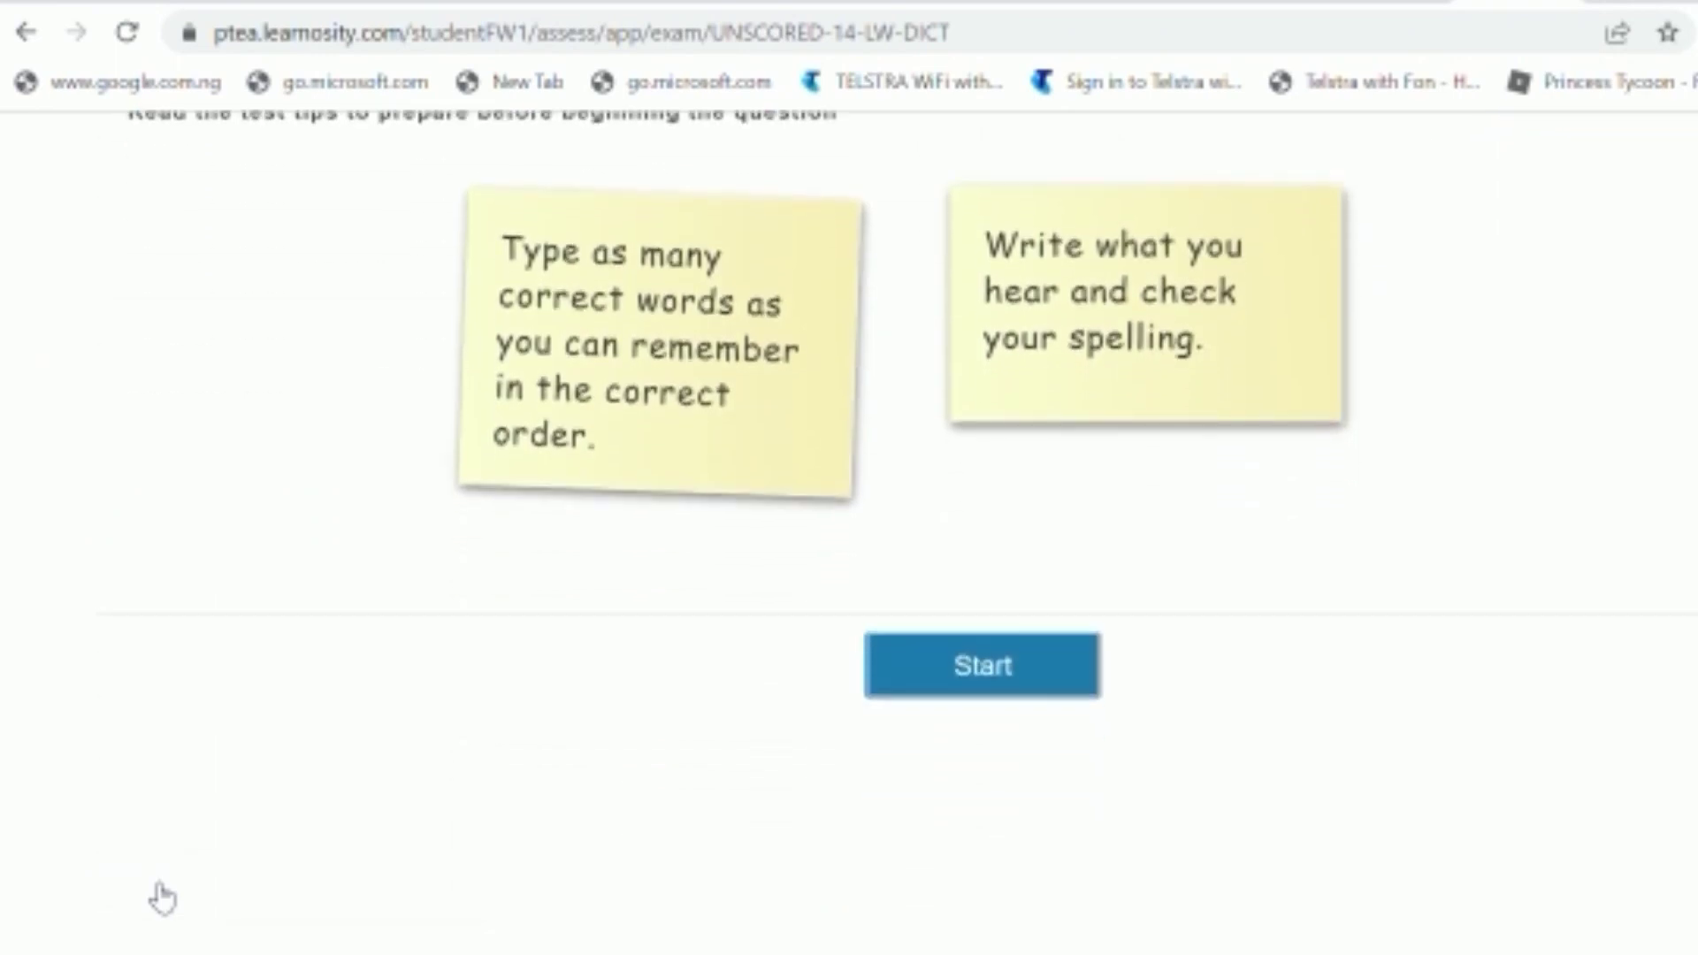
left_click(987, 688)
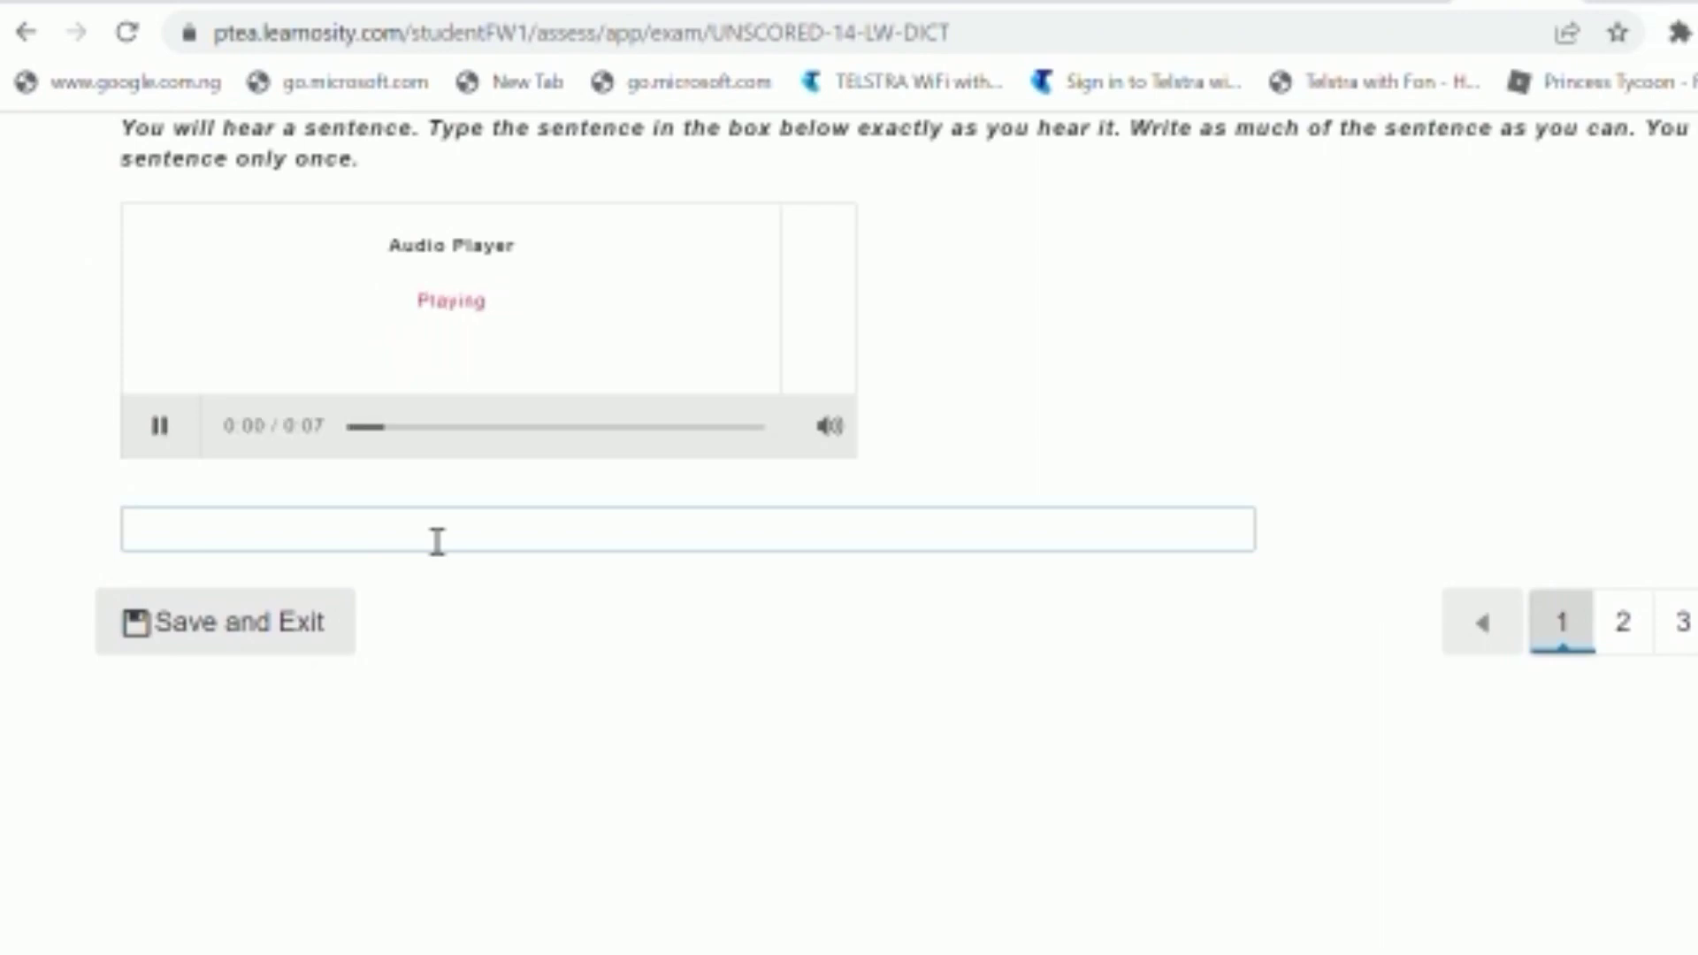
Answer question 1 with "Final year business student have to write a 5,000 word essay on market trends"
type("Final y")
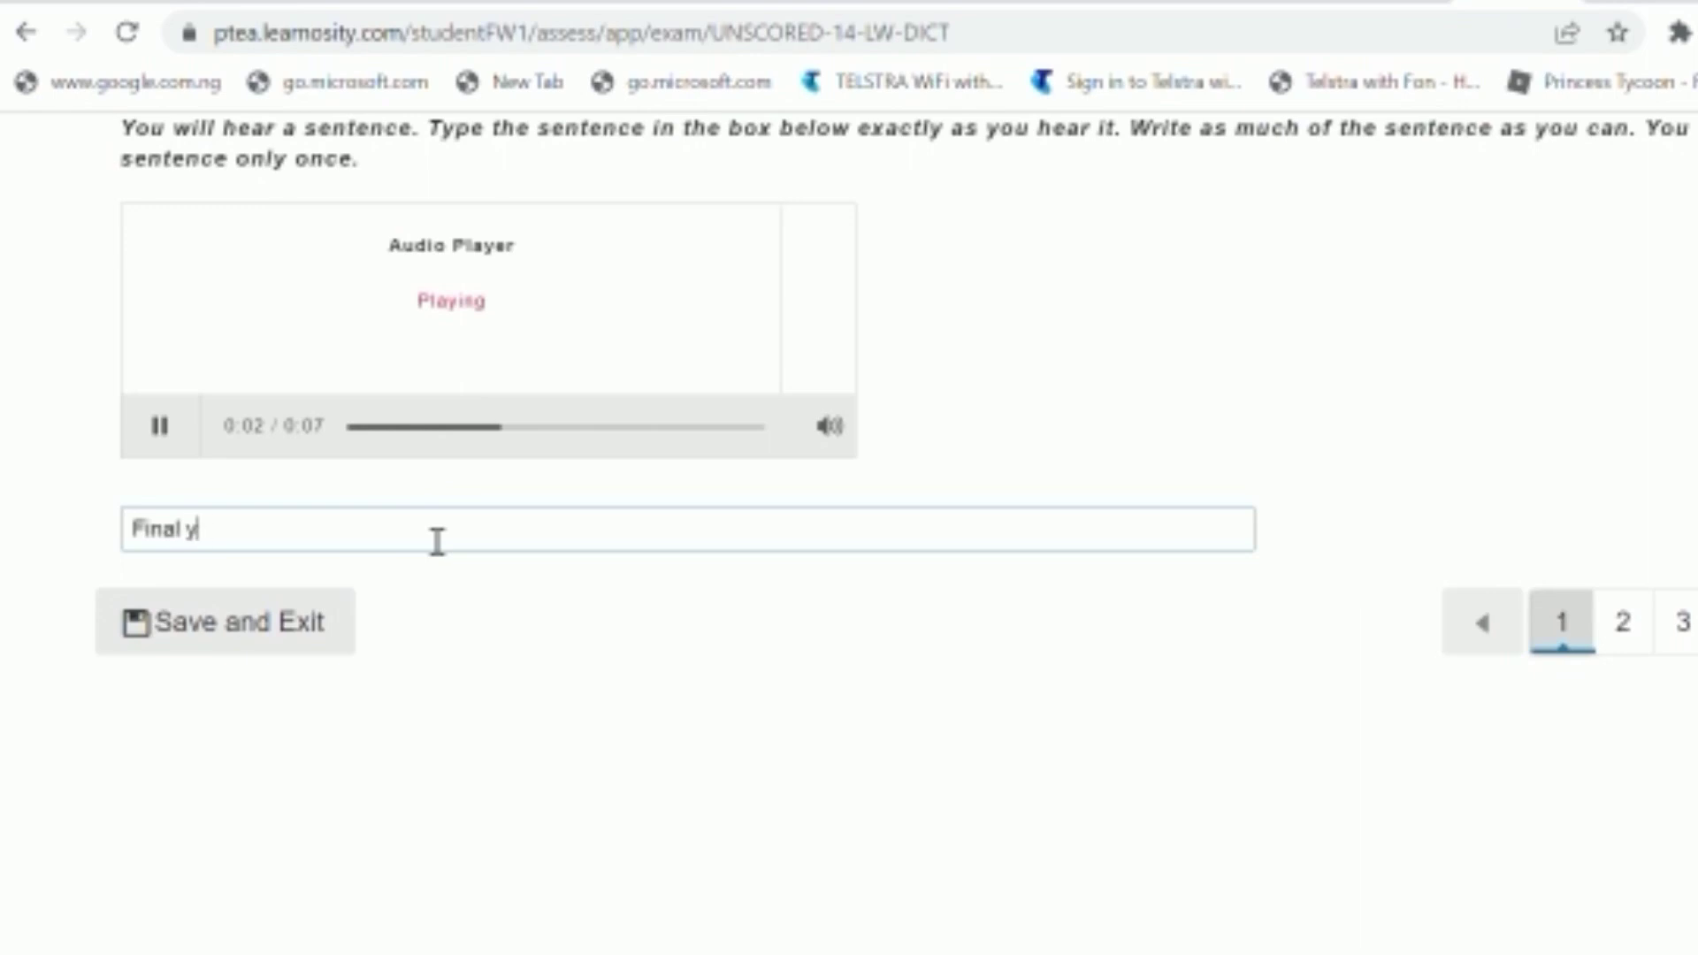
type("ear busi")
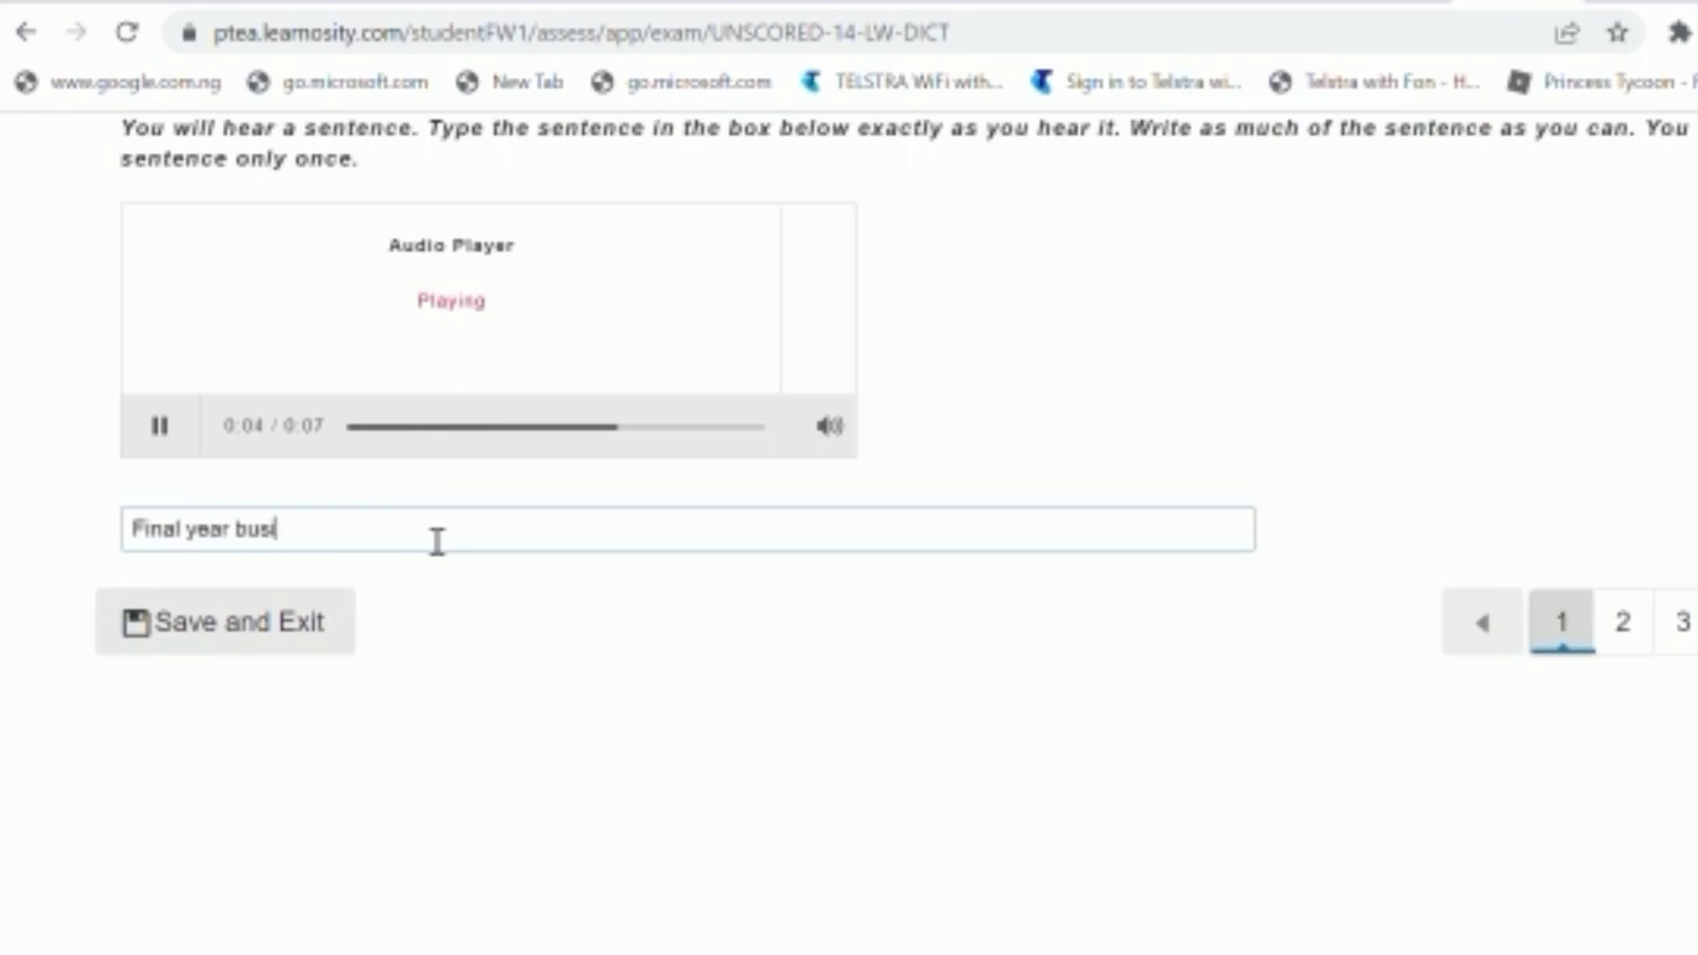
type("ness stude")
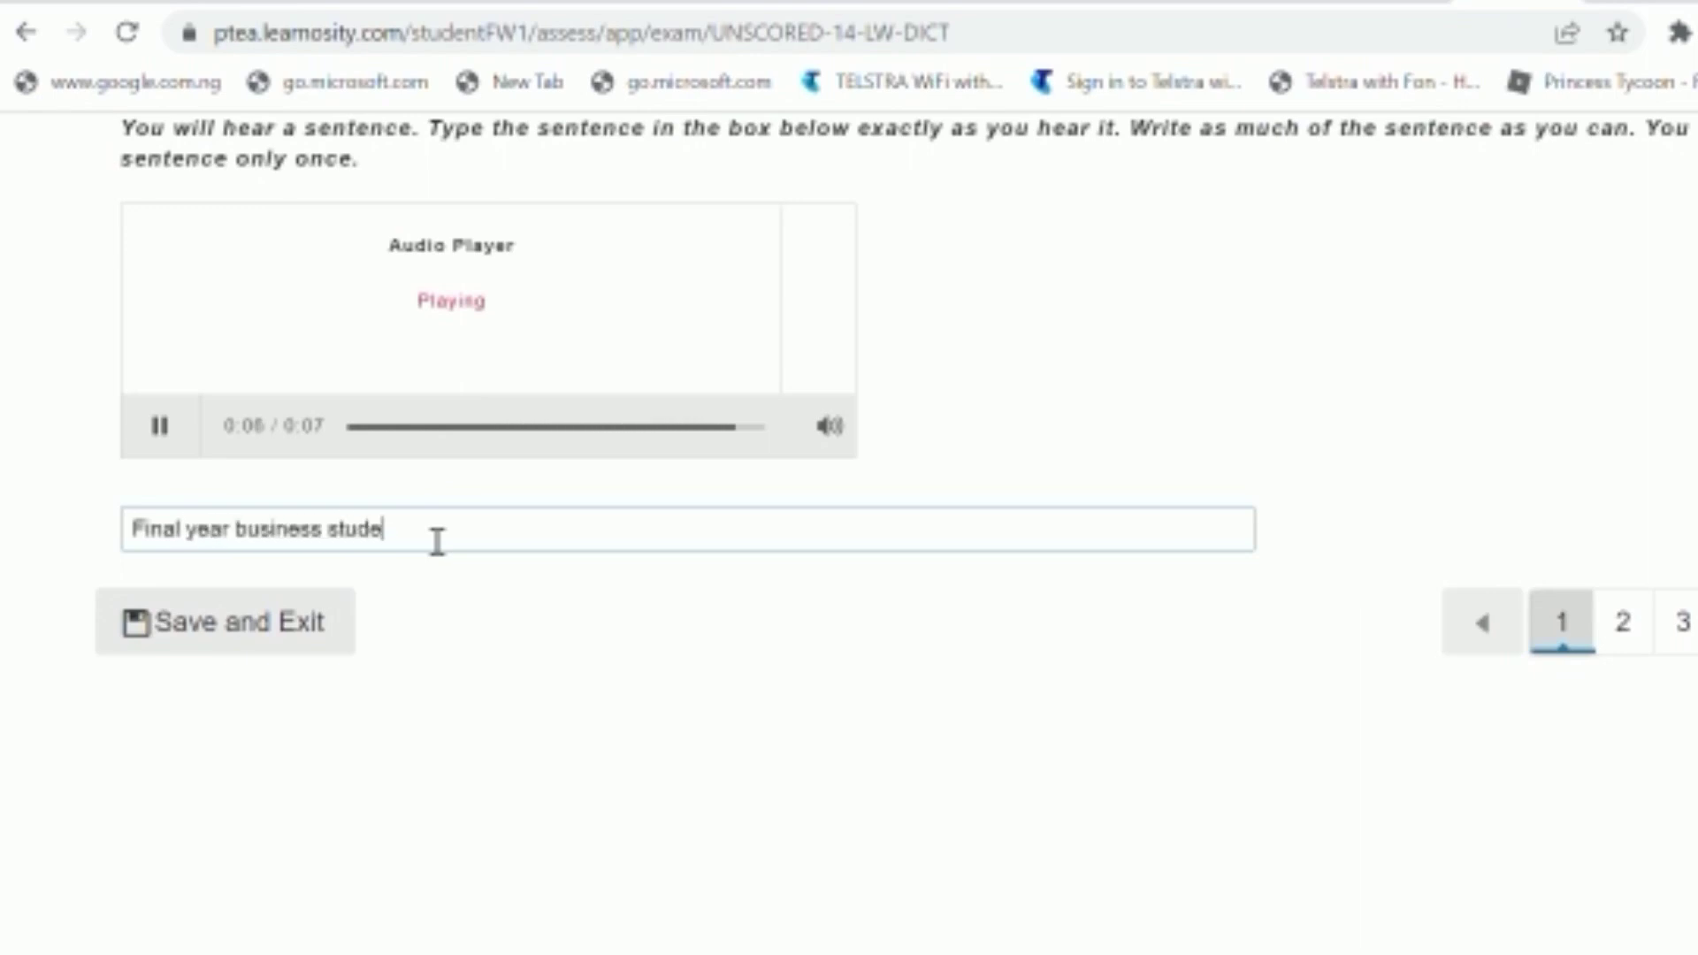
type("nt have to")
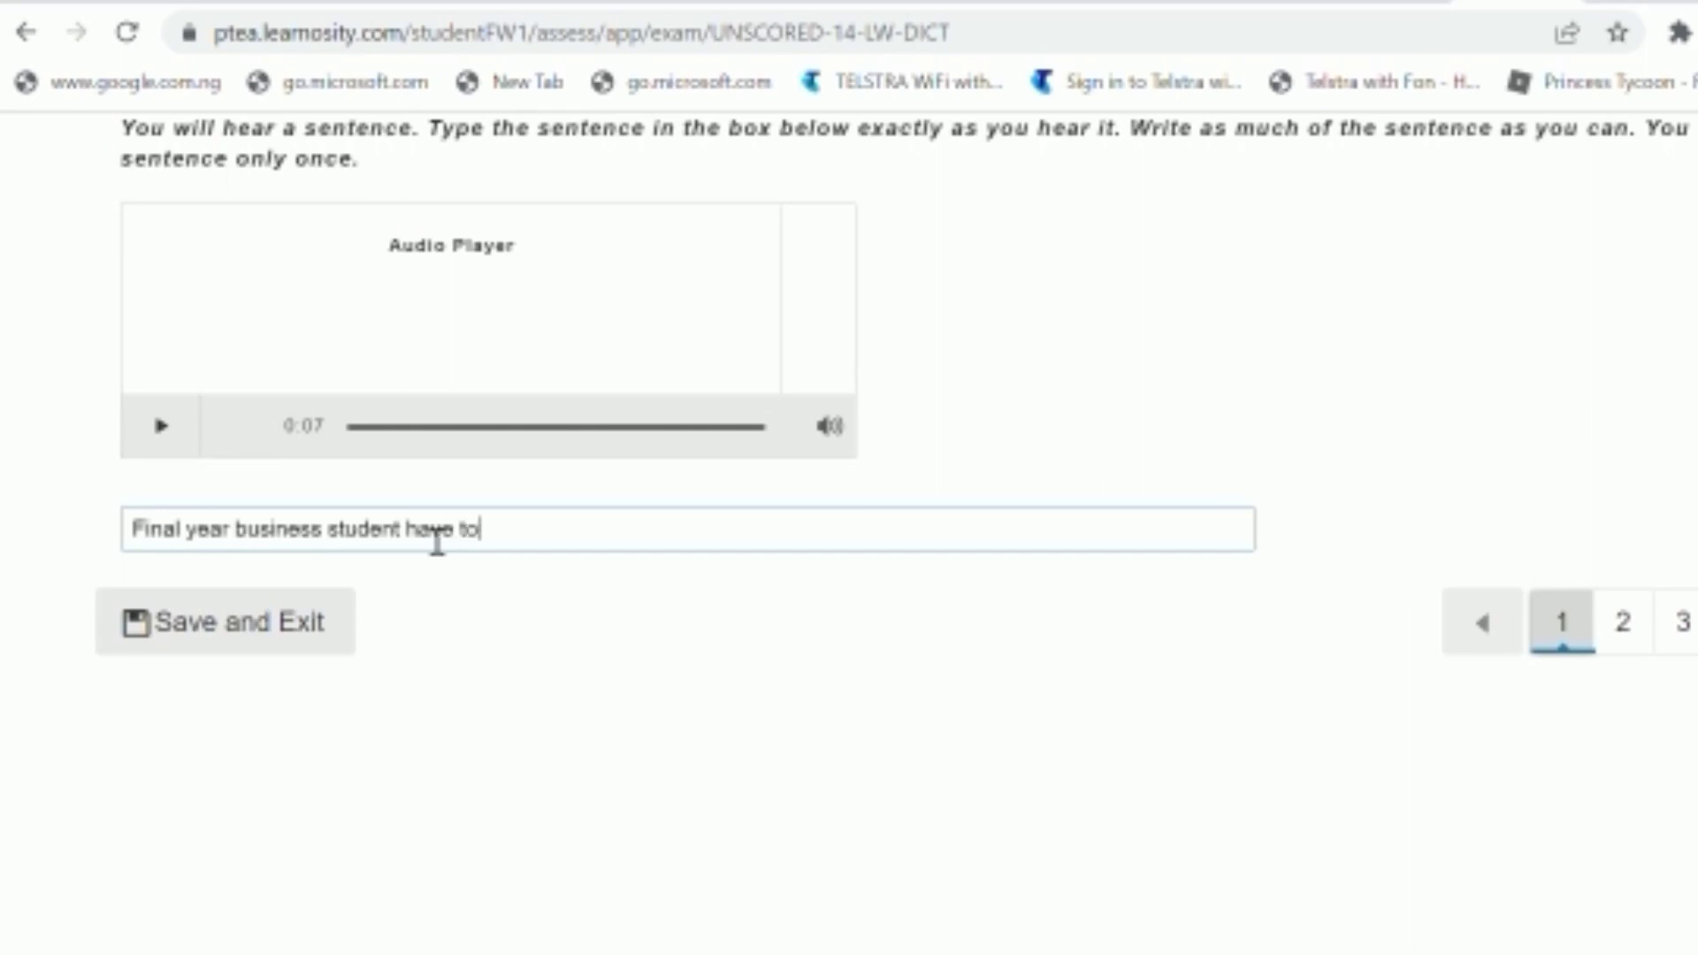
type(" write a")
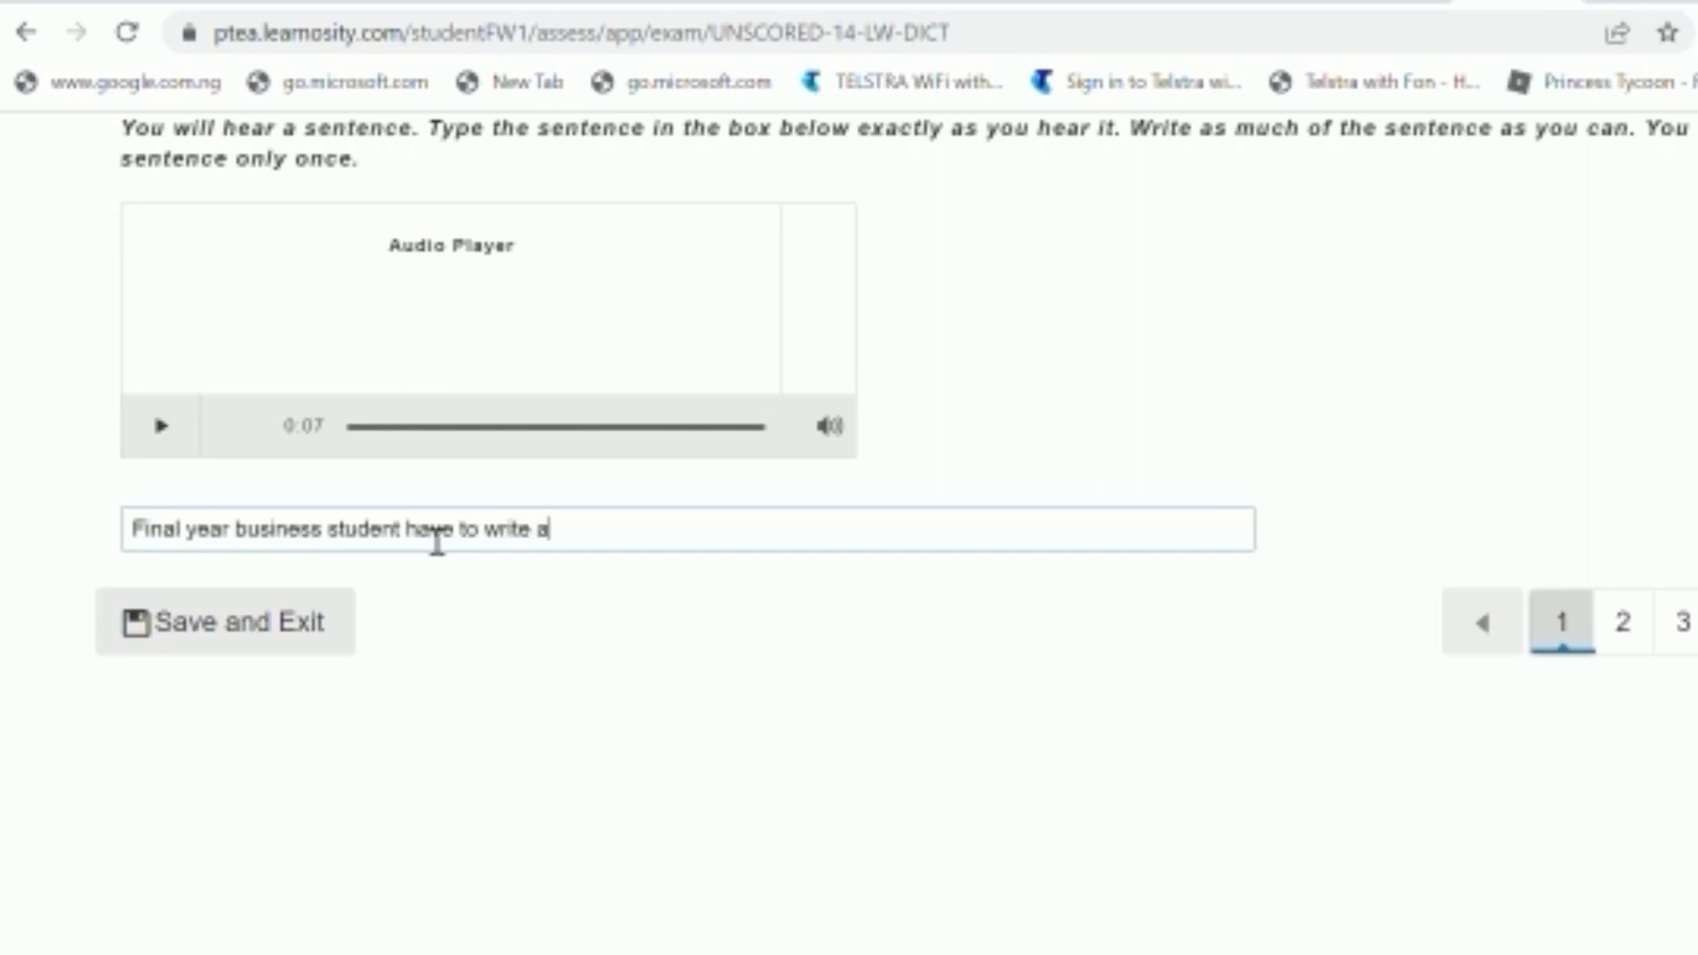
type(" 5,000 word")
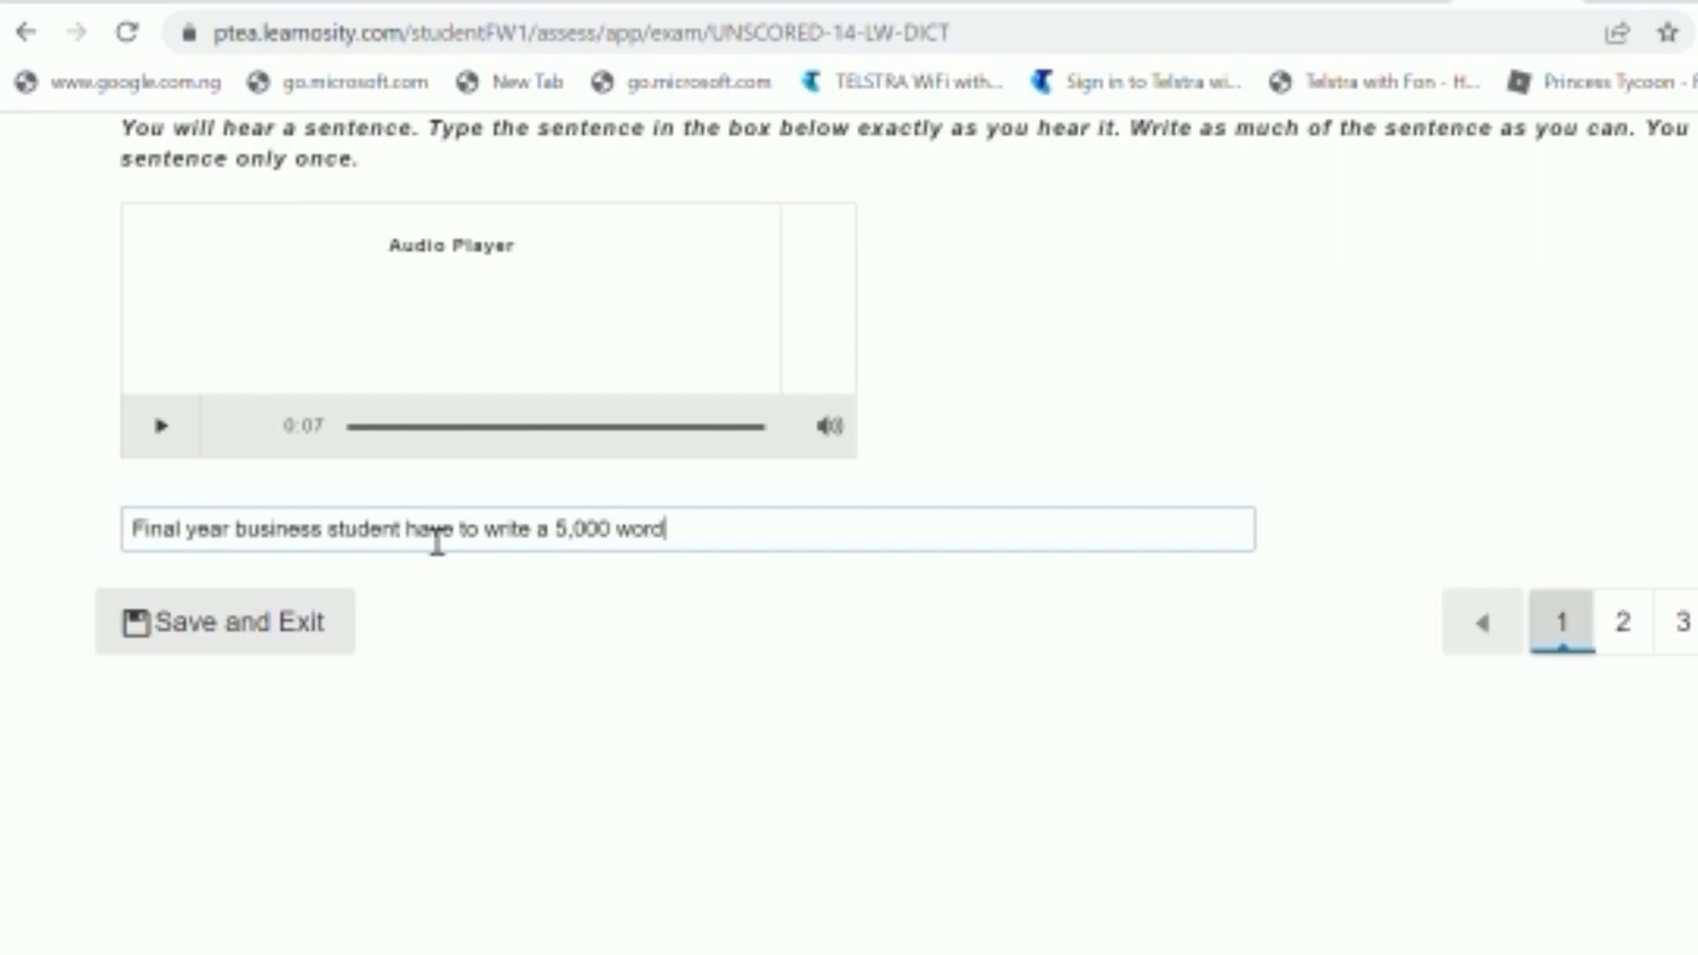
type(" essay on market trends")
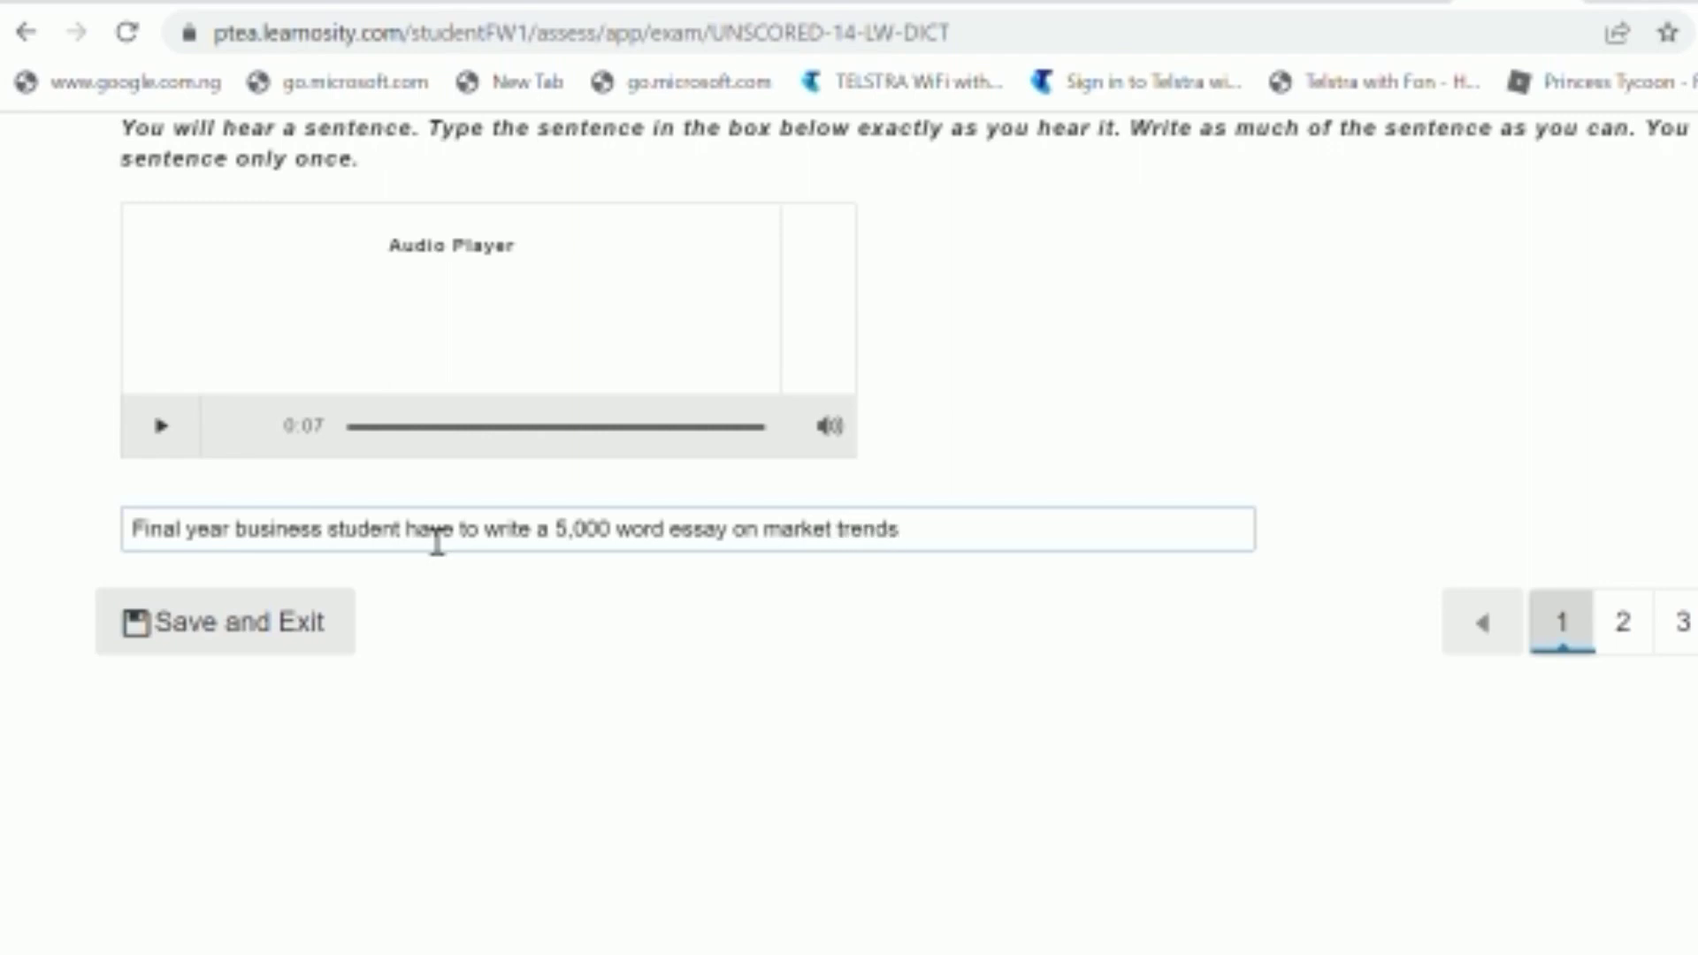
Insert ", five thousand" directly after "5,000" in the question 1 answer
key("Left")
key("Left")
key("Left")
key("Left")
key("Left")
key("Left")
key("Left")
key("Left")
key("Left")
key("Left")
key("Left")
key("Left")
key("Left")
key("Left")
key("Left")
key("Left")
key("Left")
key("Left")
key("Left")
key("Left")
key("Left")
key("Left")
key("Left")
key("Left")
type(", ")
type("five tho")
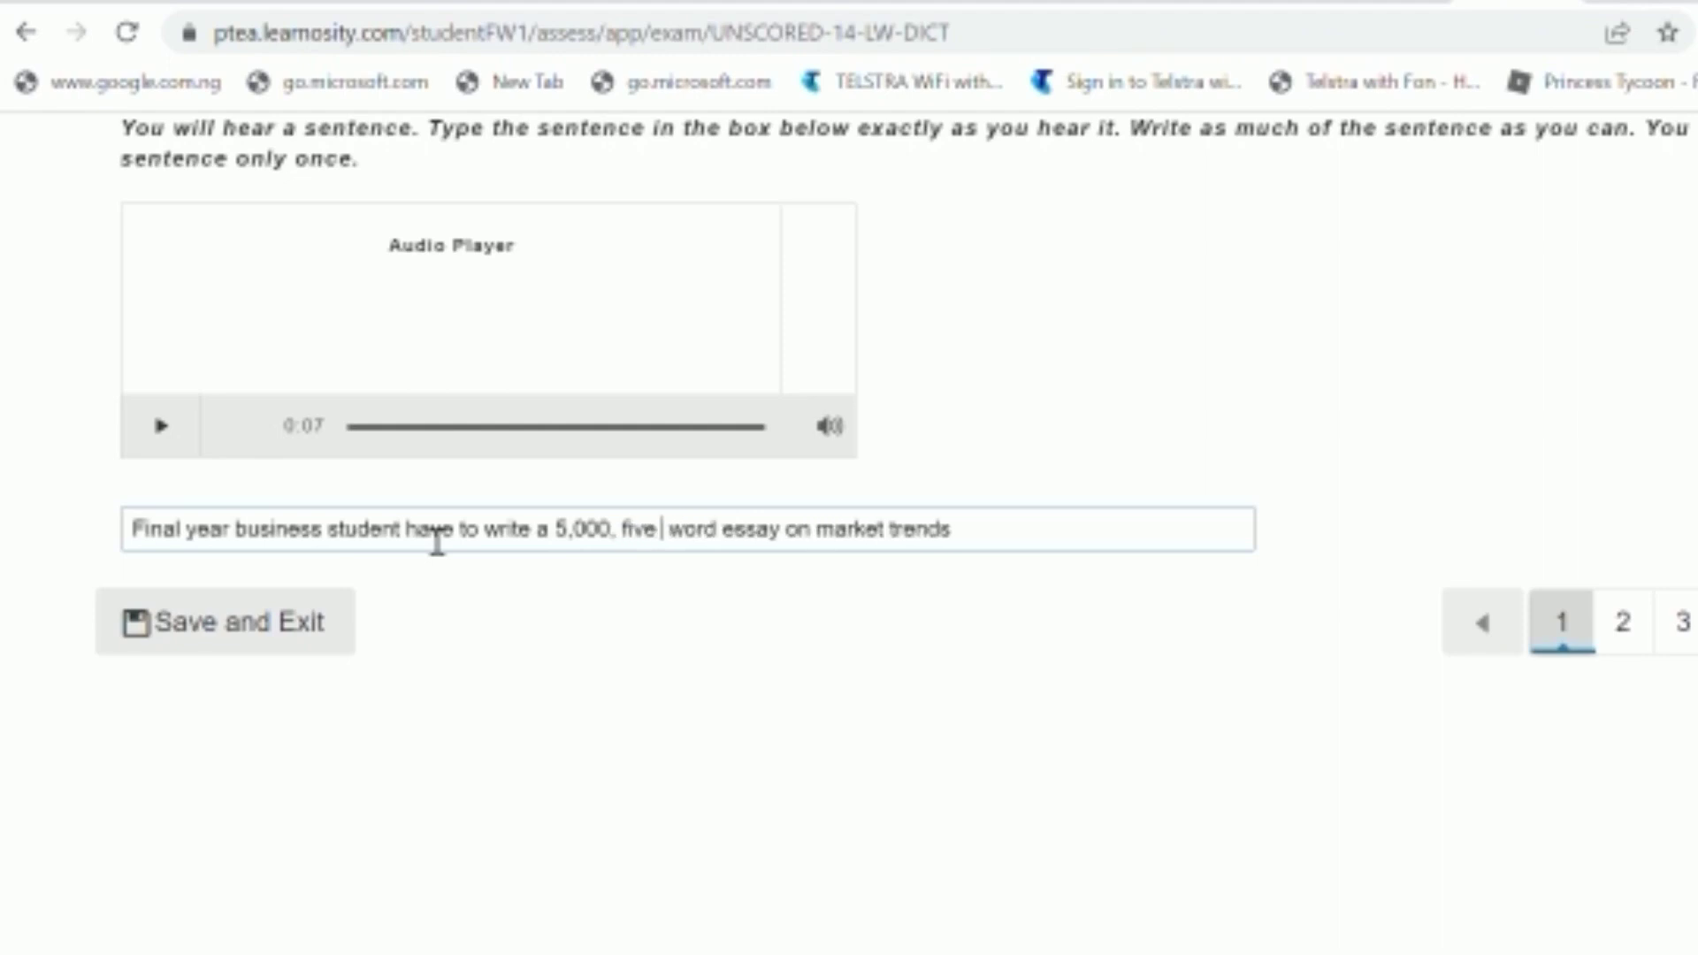
type("usand")
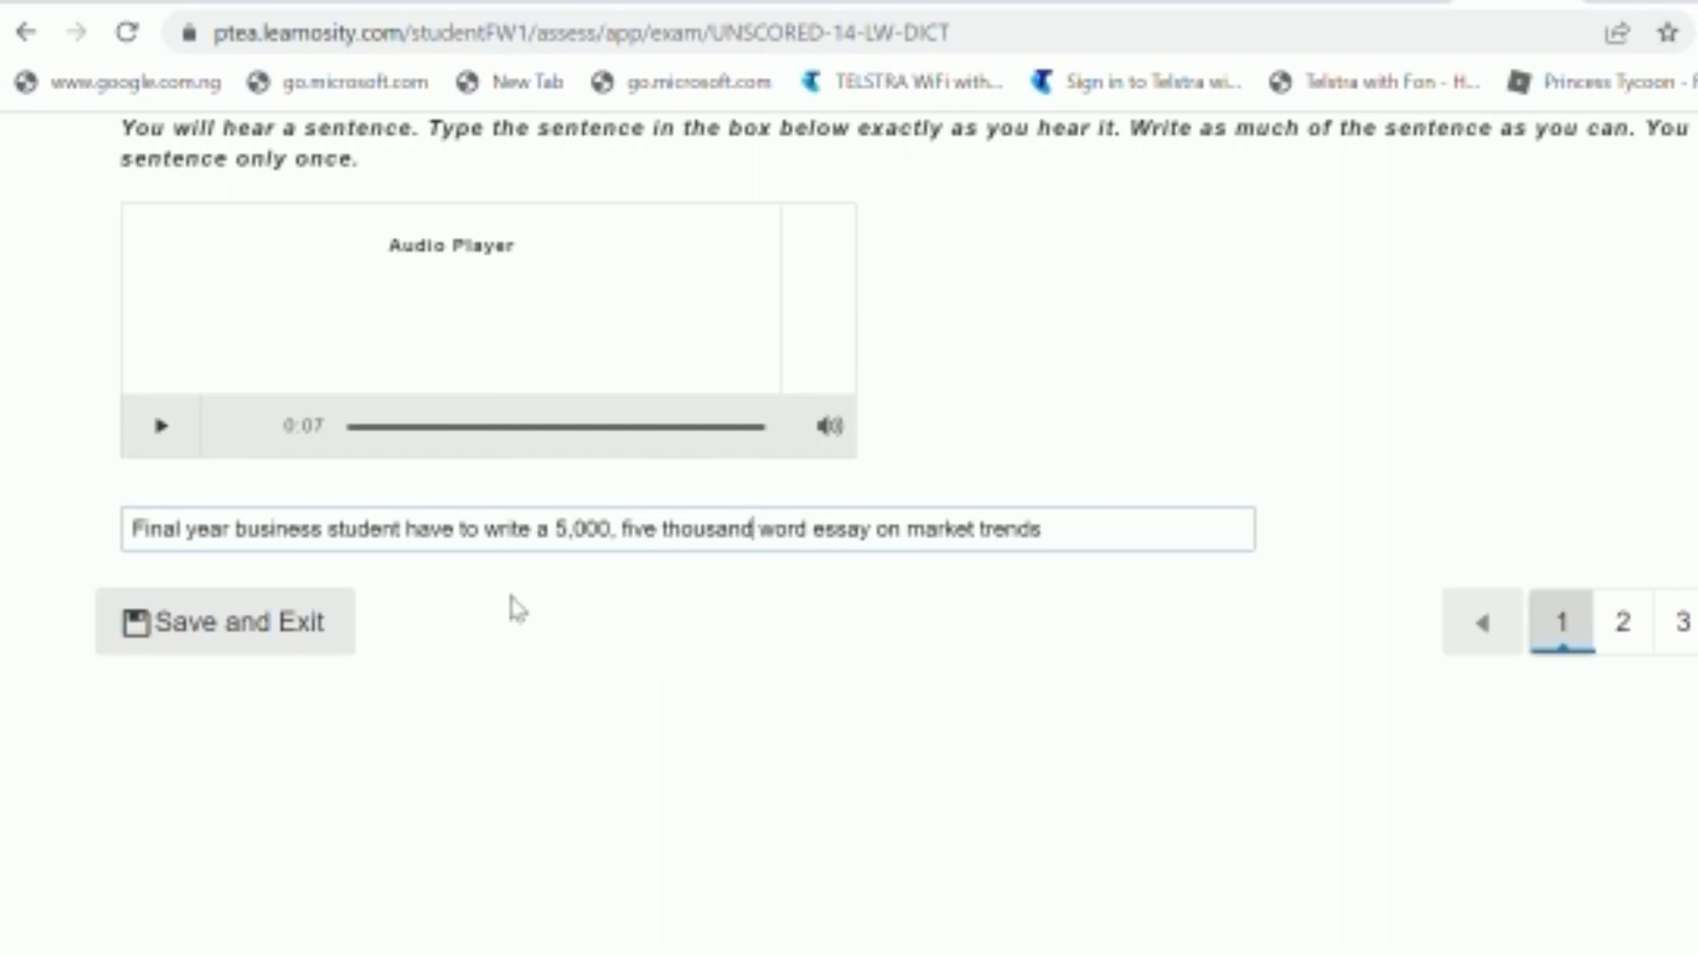
Change "student" to "students" in the question 1 answer and return to the end of the sentence
left_click(413, 534)
type("s")
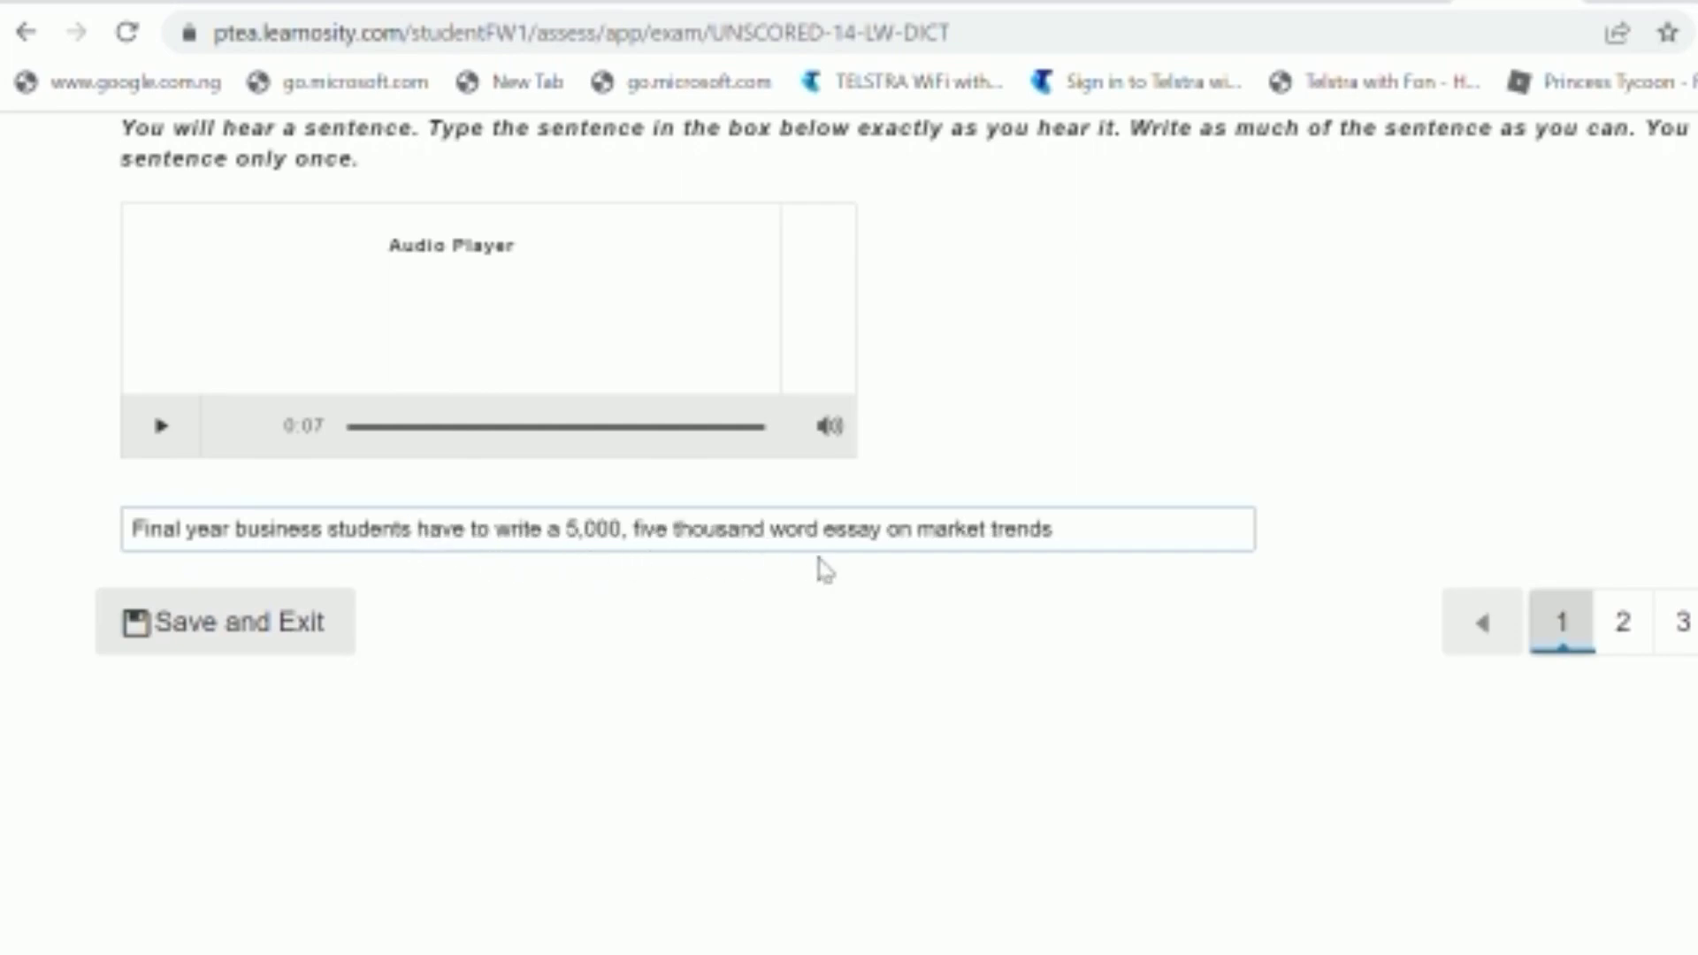
left_click(1090, 541)
Go to question 2 and answer with "The time of the maths lecture has been changed th 10:30, ten thirty."
left_click(1622, 621)
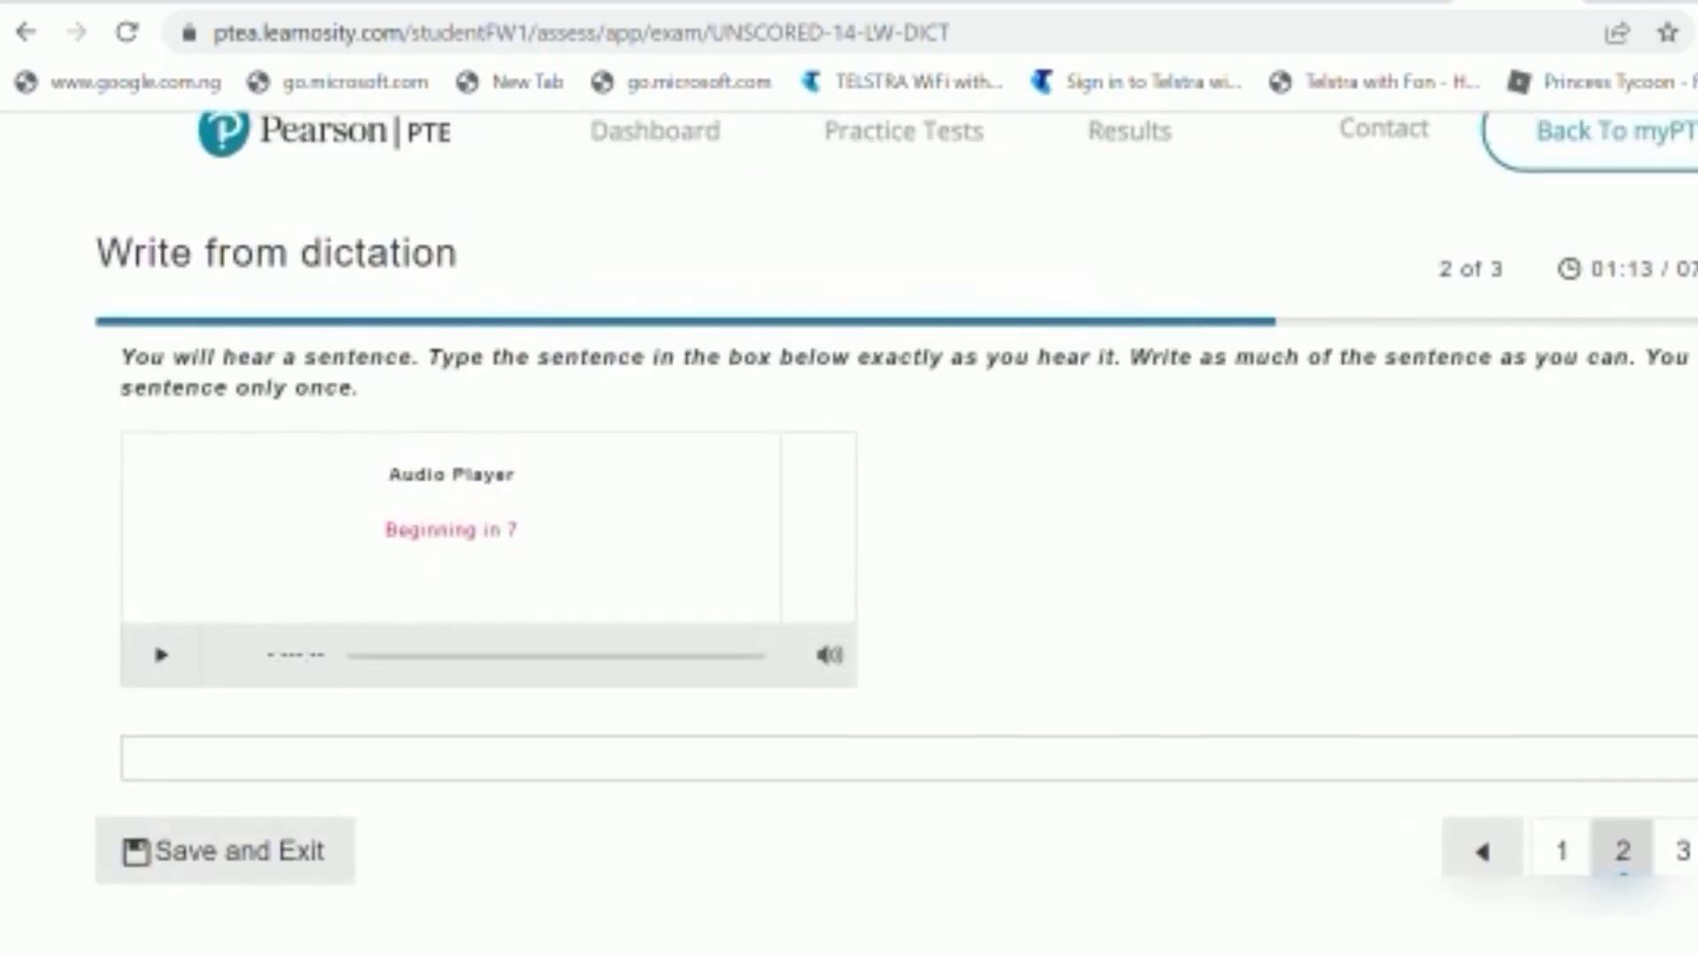
left_click(629, 770)
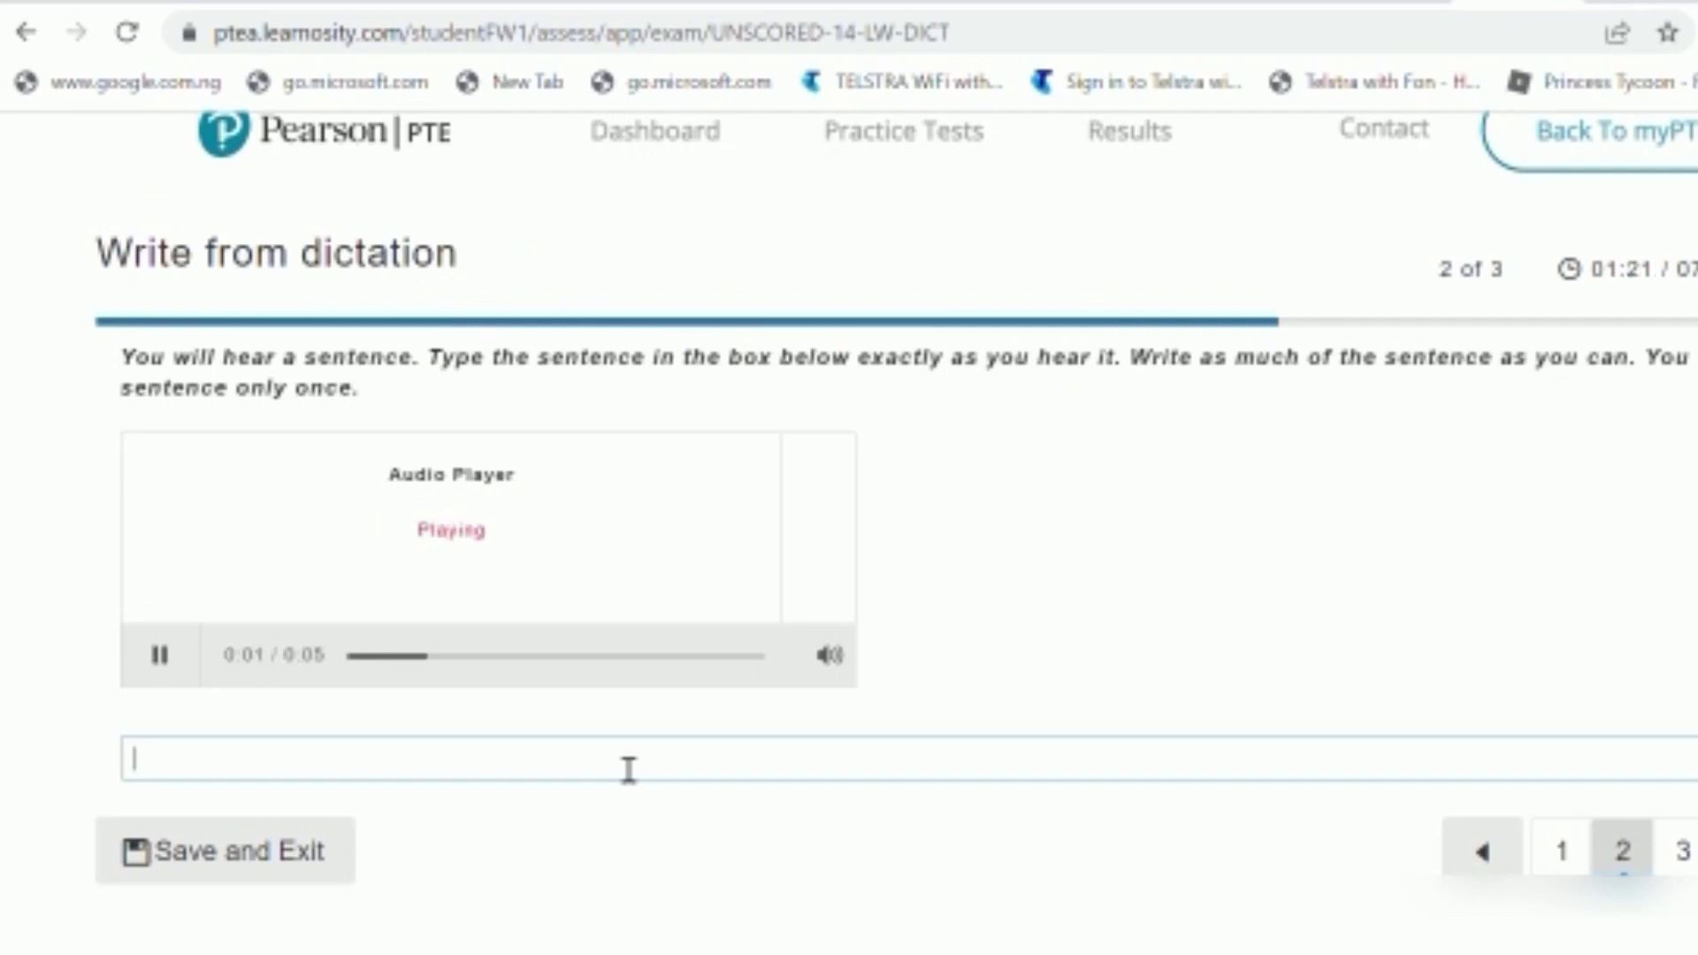
type("The time ")
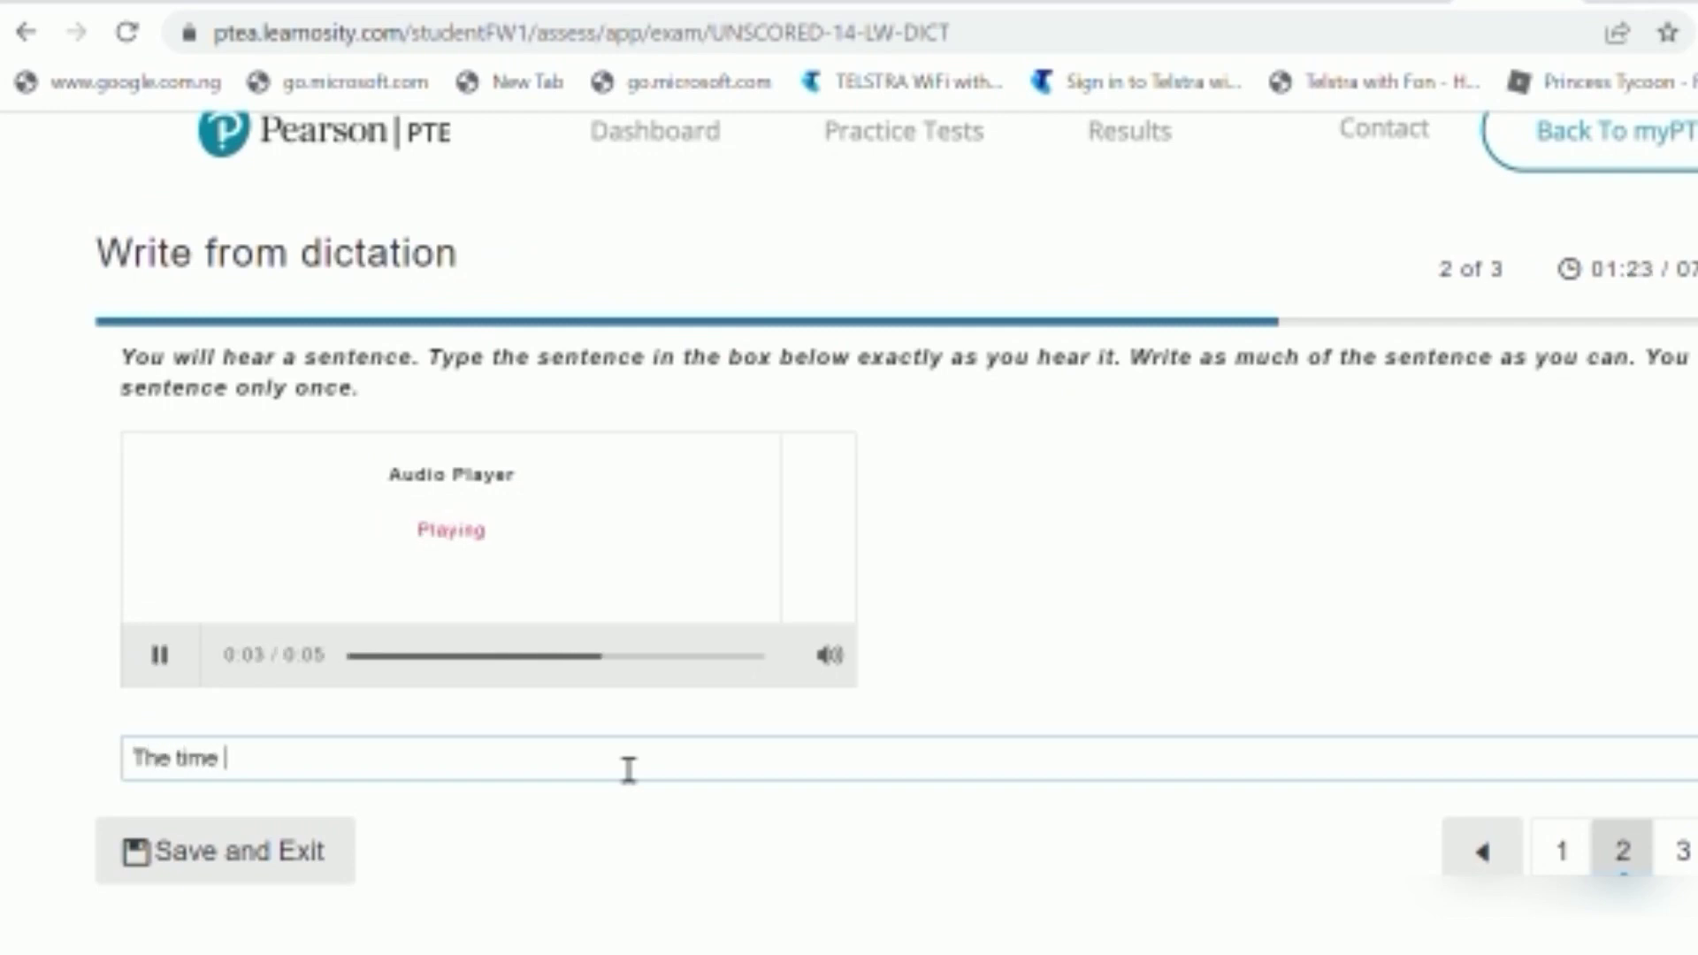
type("of the math")
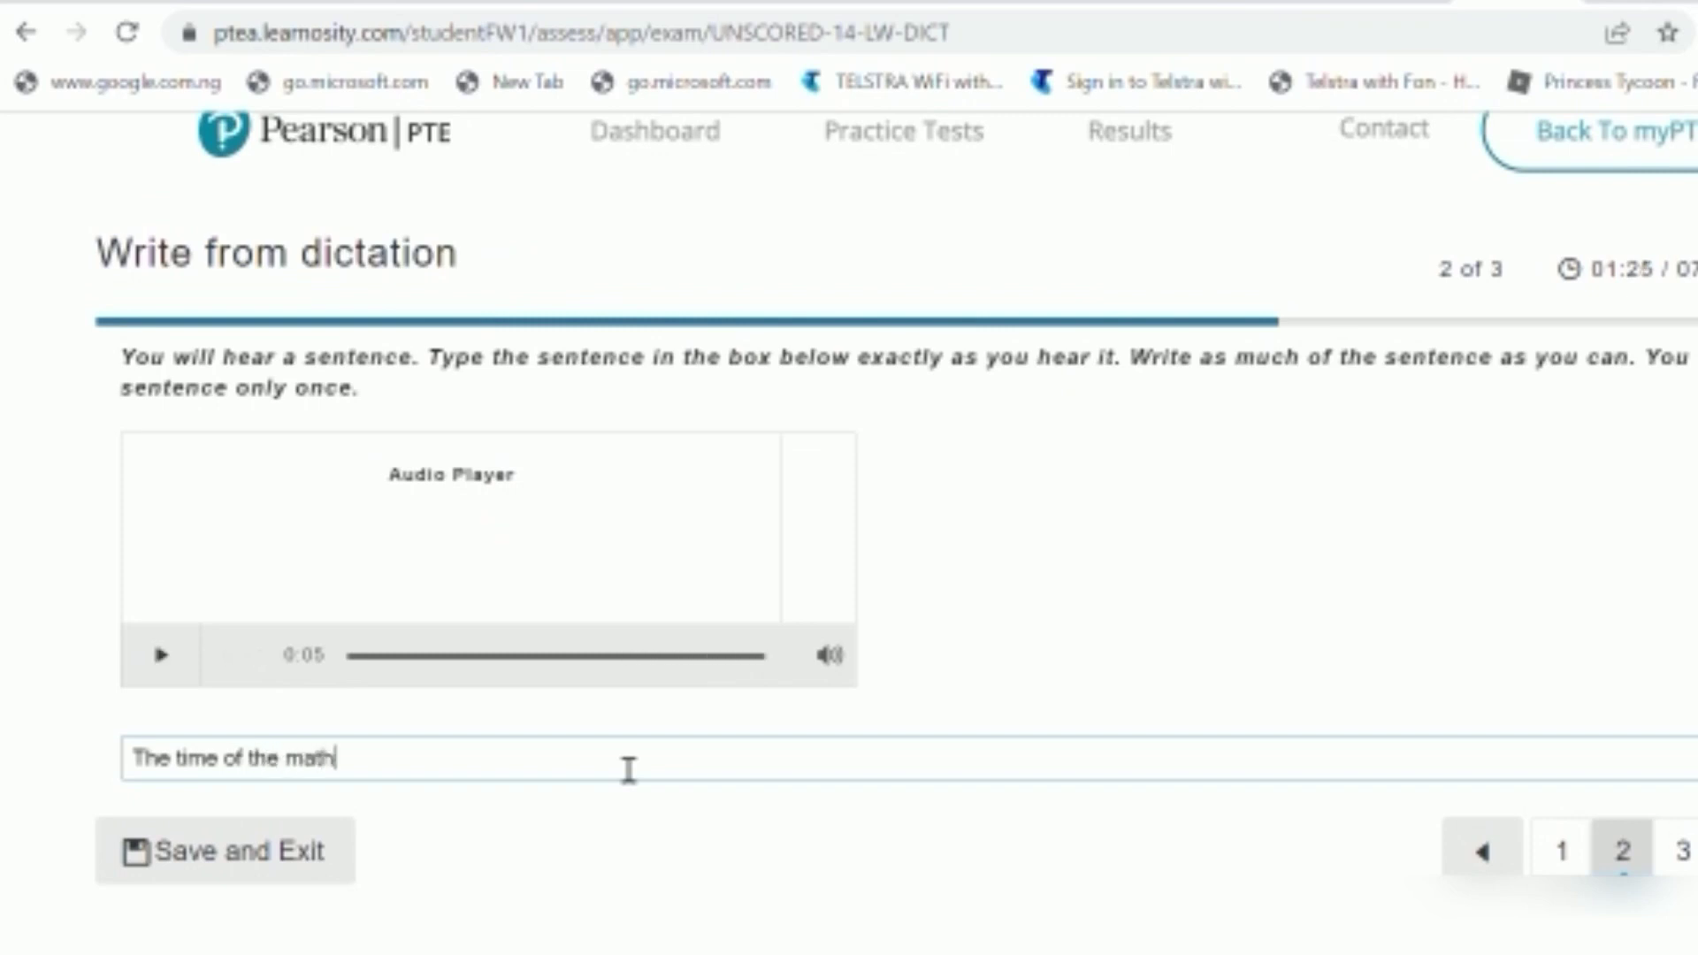
type("s lecture has been c")
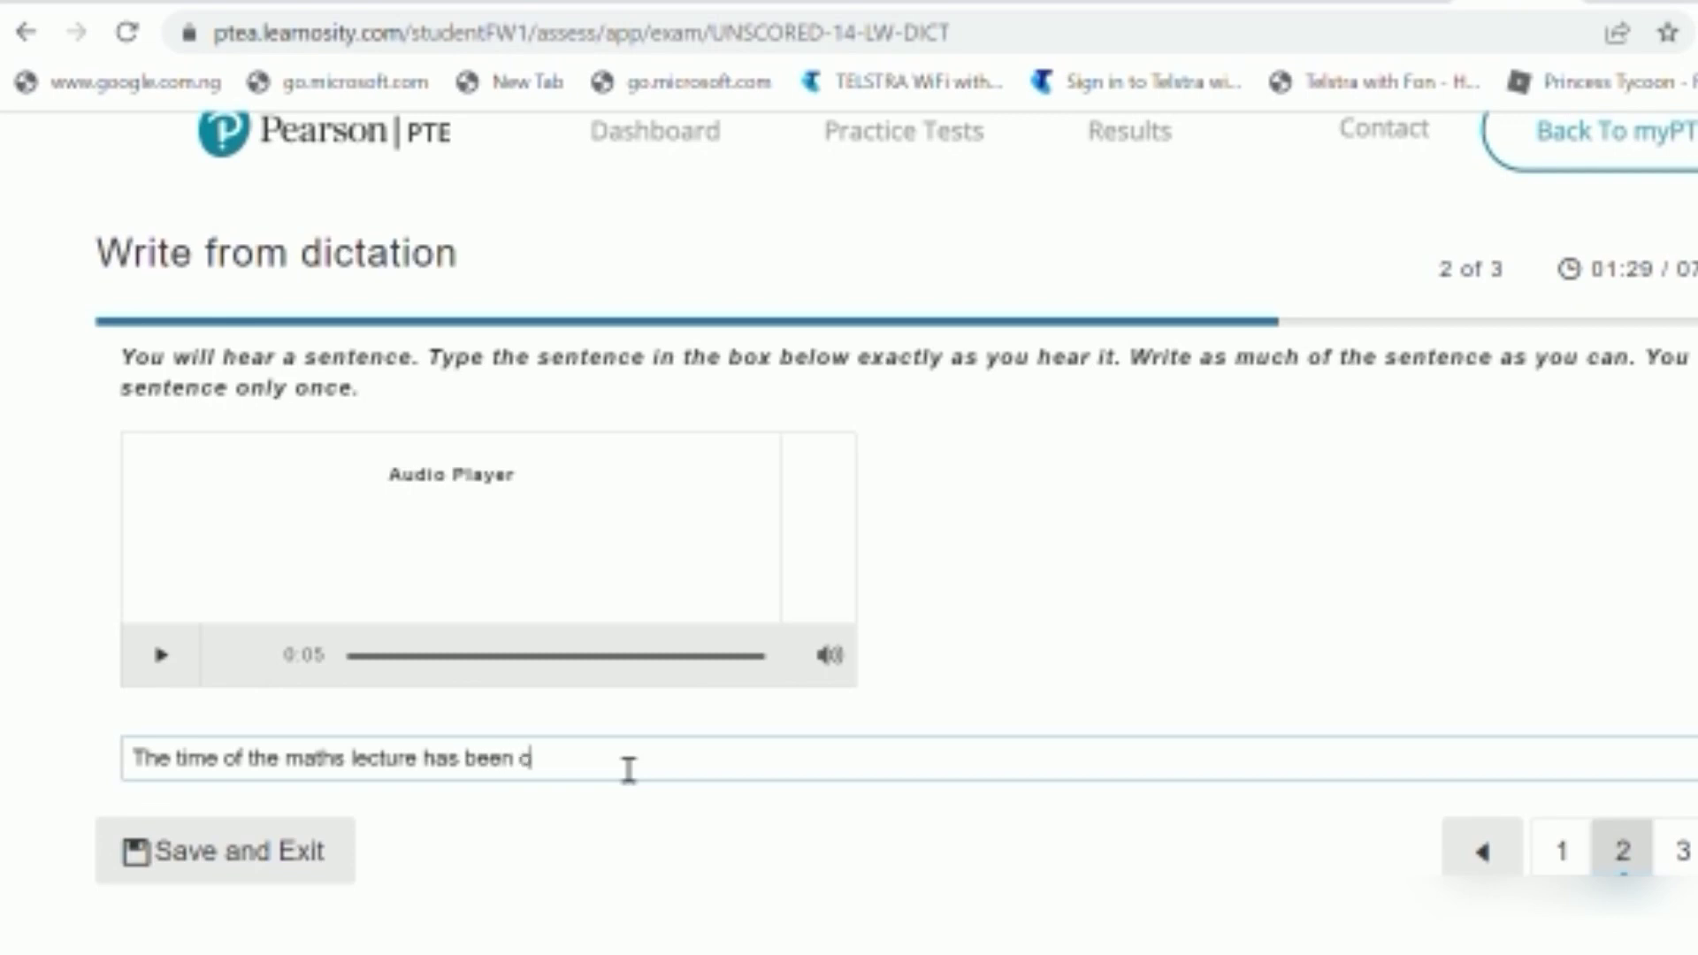
type("hanged th ")
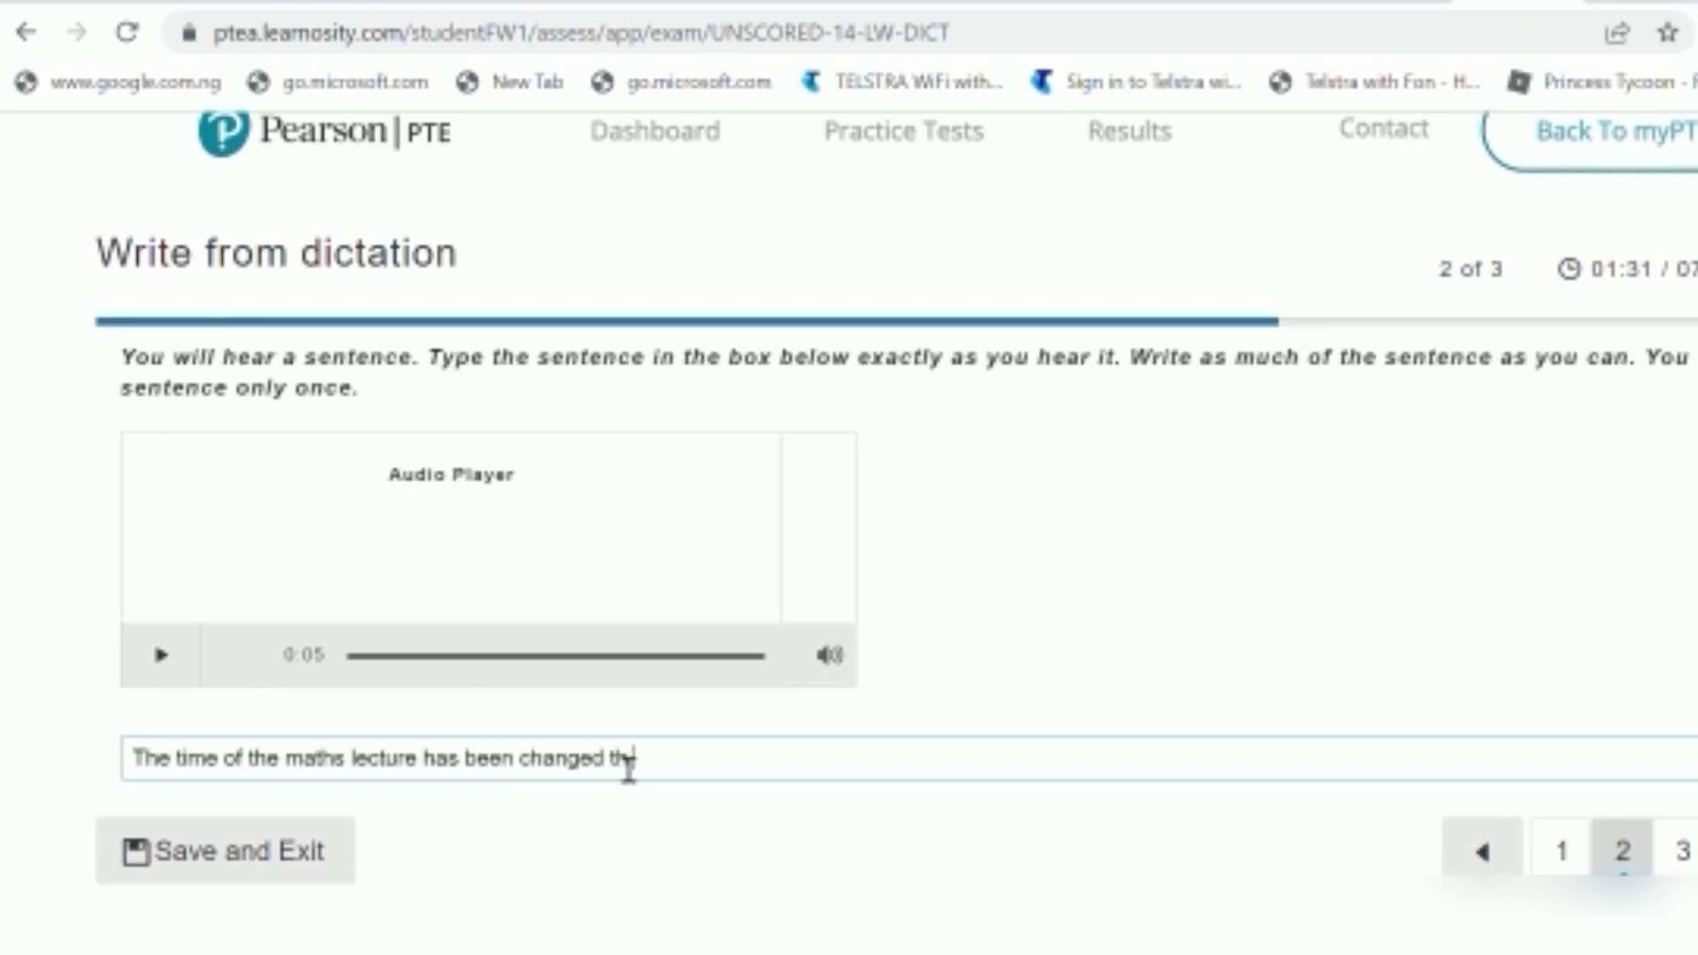
type("10:30, te")
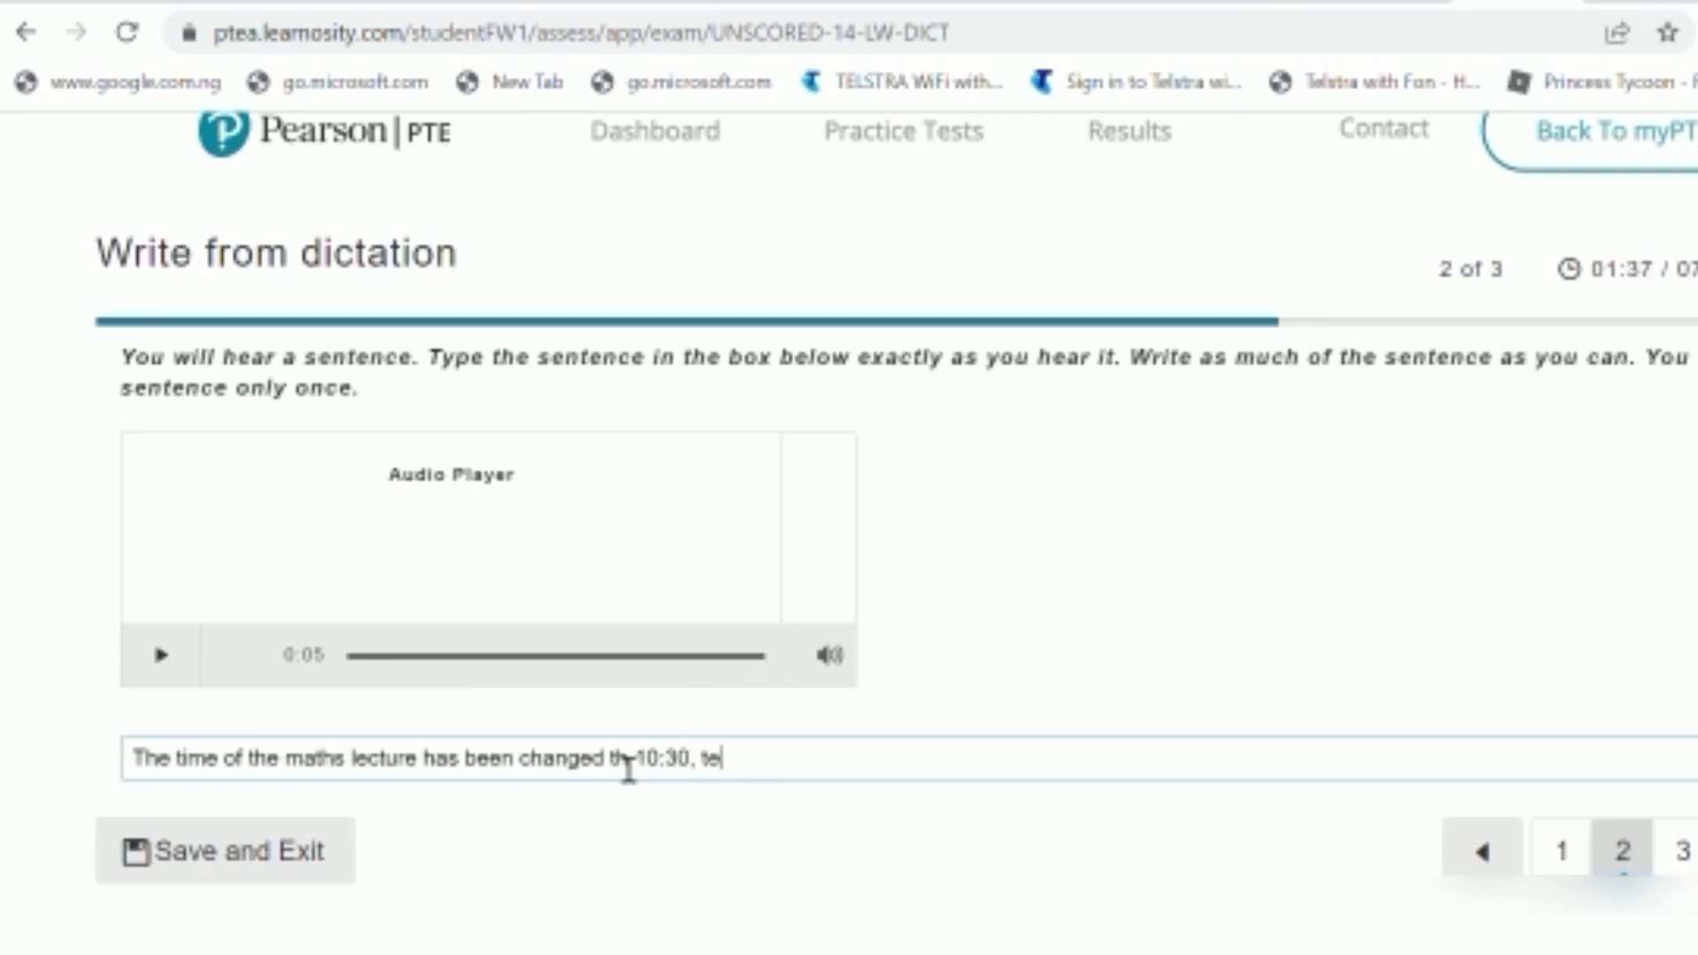
type("n thirty.")
Add "math" after "maths" and correct "th" to "to" in the question 2 answer
left_click(360, 774)
type("math")
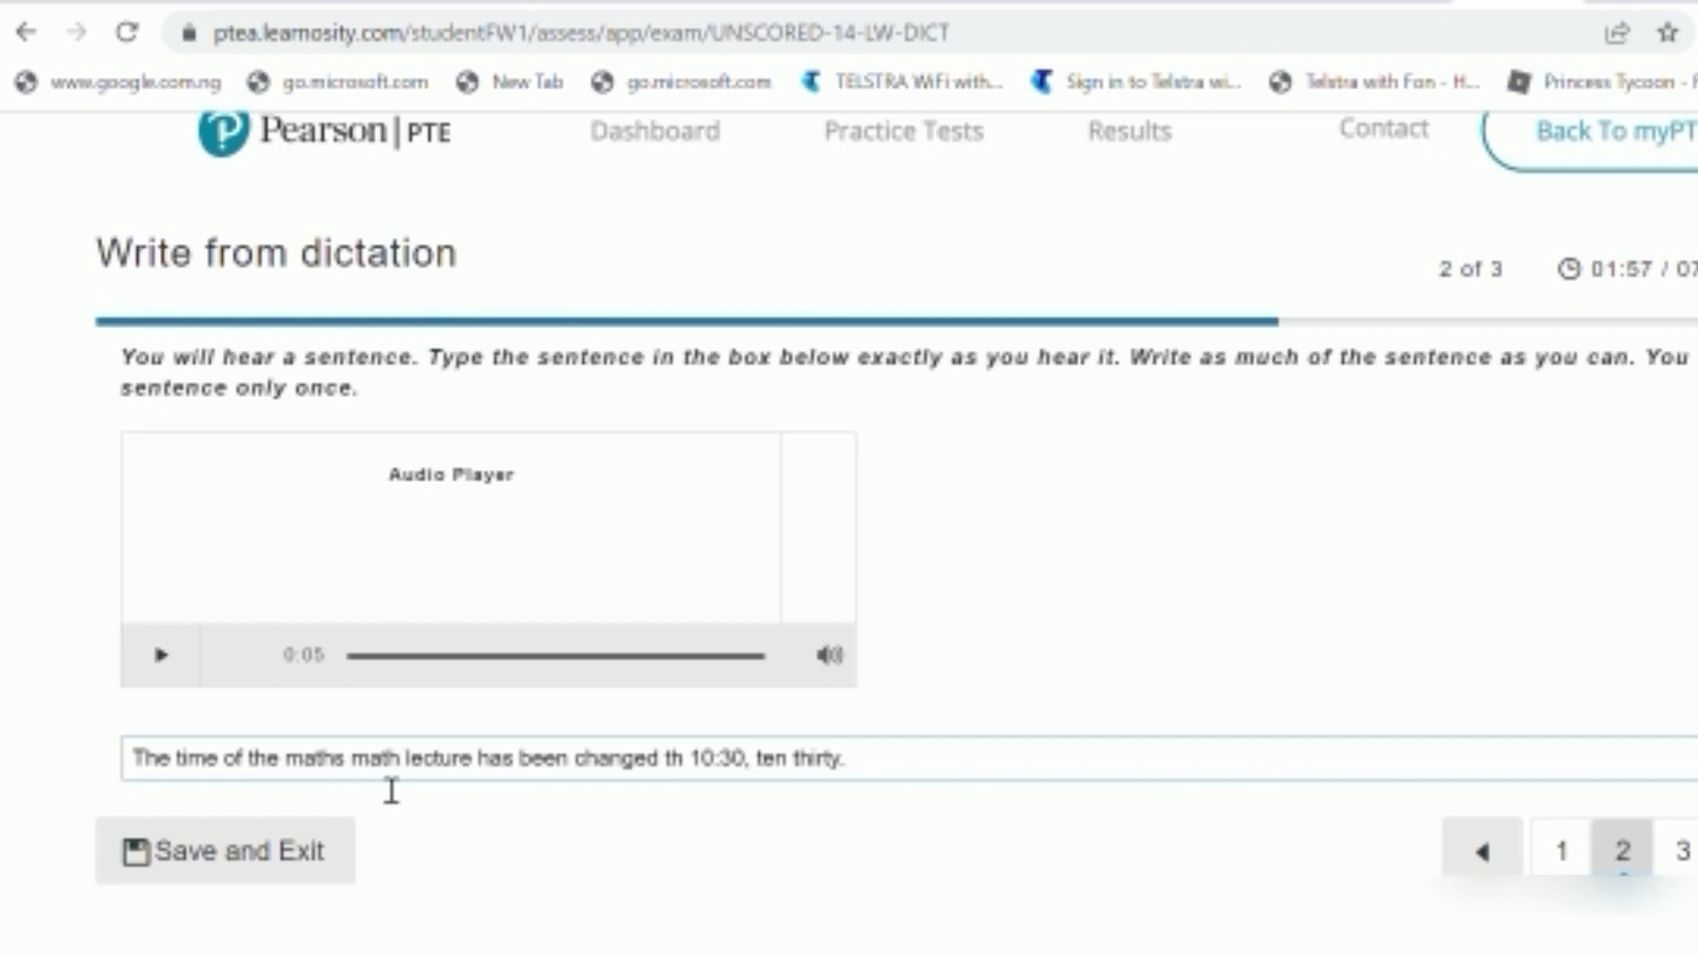
left_click(701, 777)
key("BackSpace")
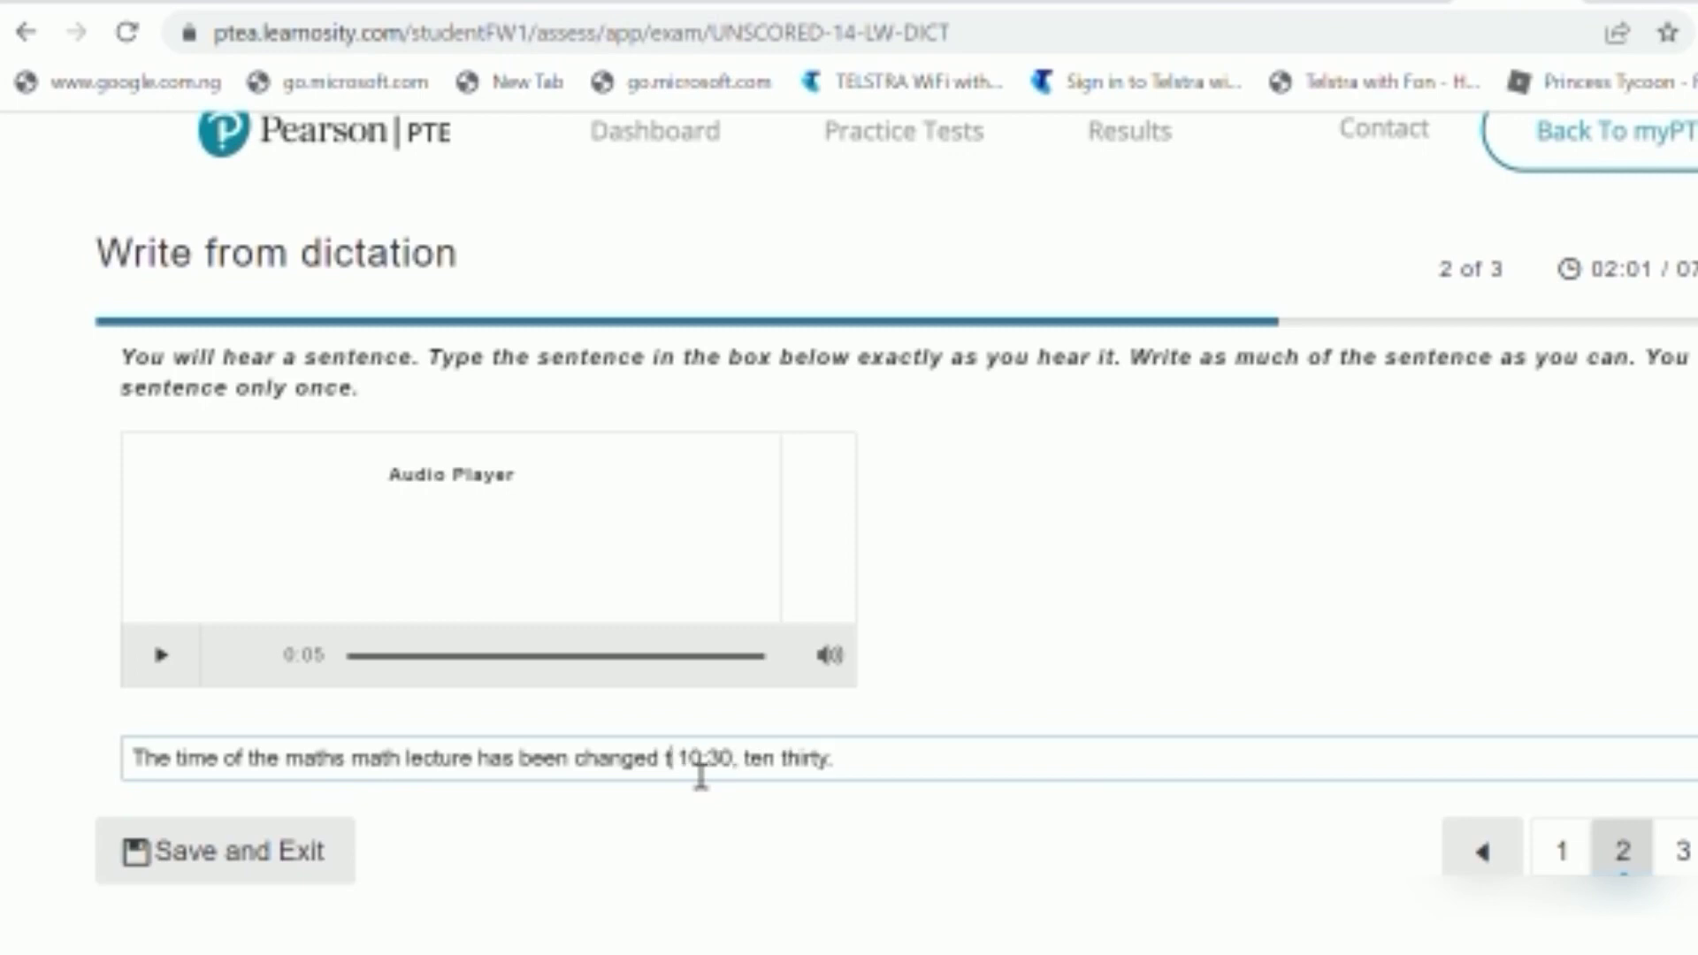
type("o")
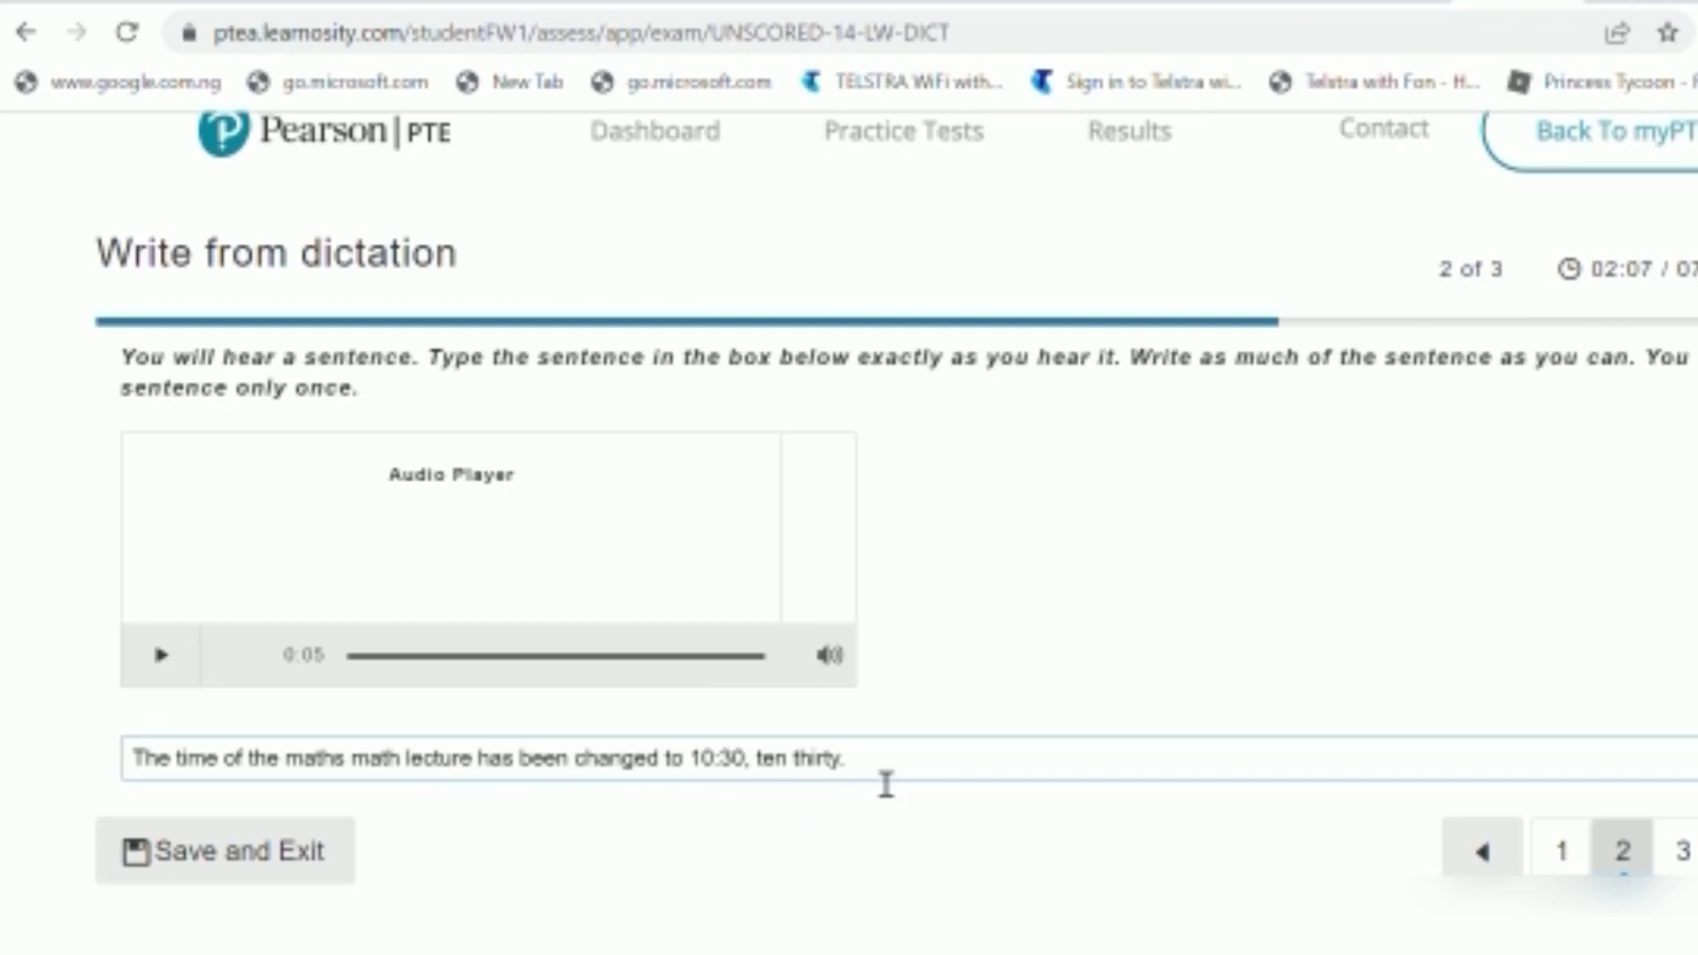
Go to question 3 and answer with "You must submit your assignments by next Friday at the latest."
left_click(1683, 851)
scroll(846, 607, "down", 3)
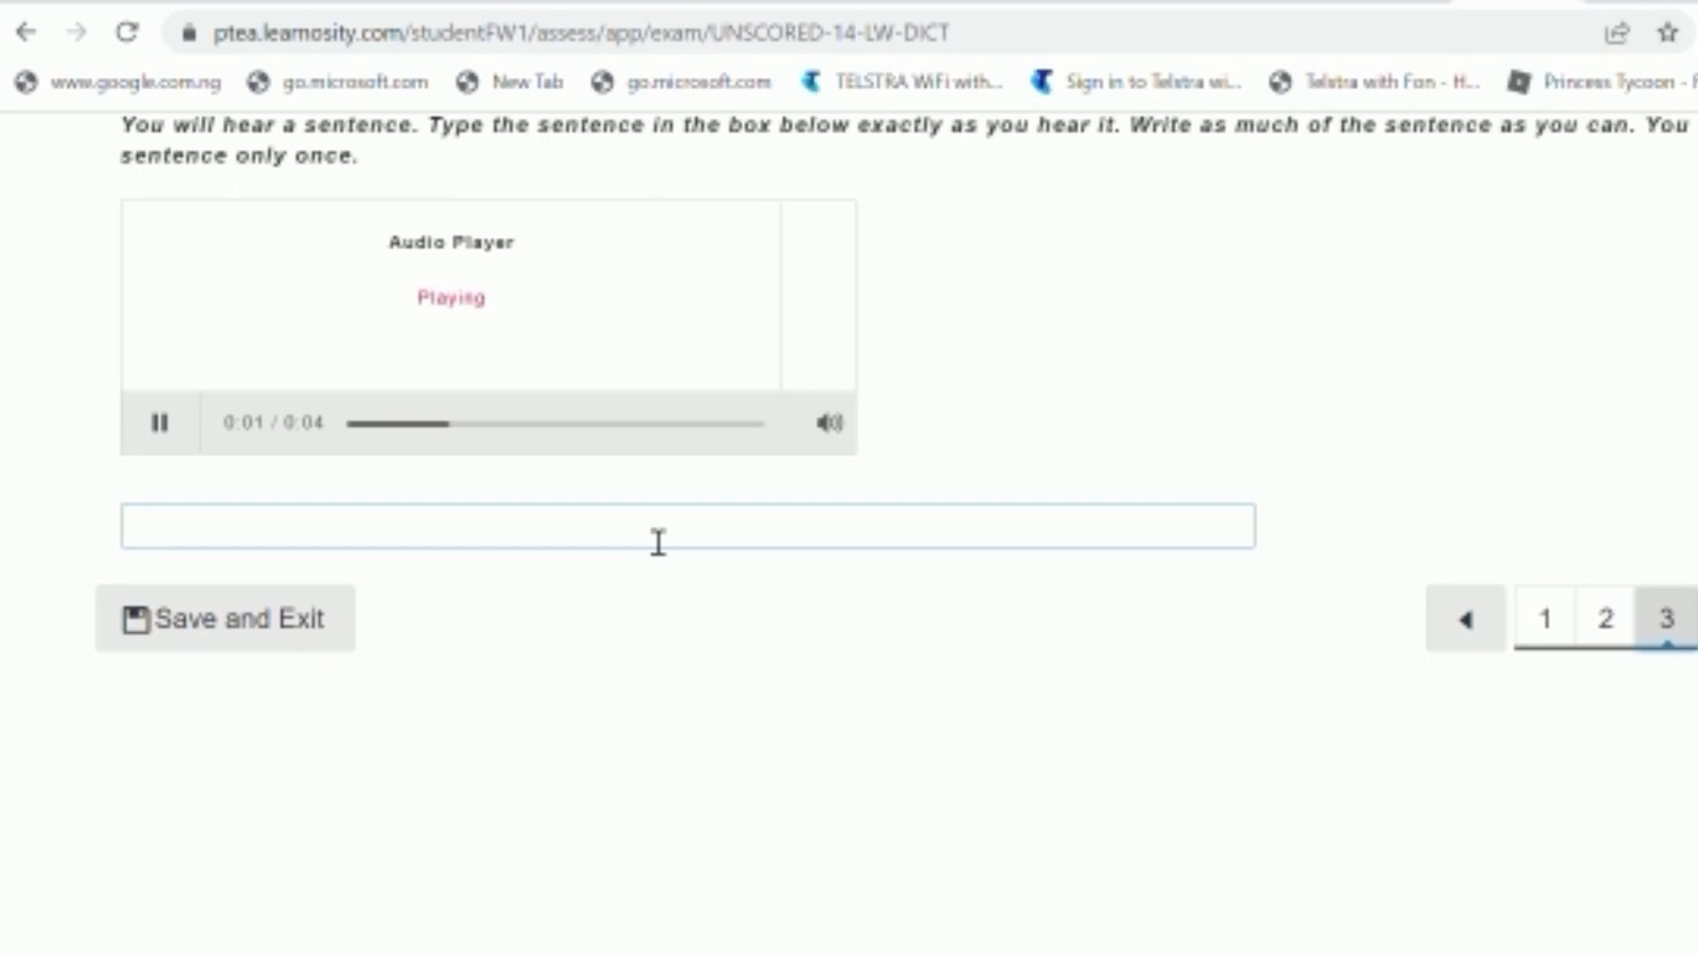
type("You must")
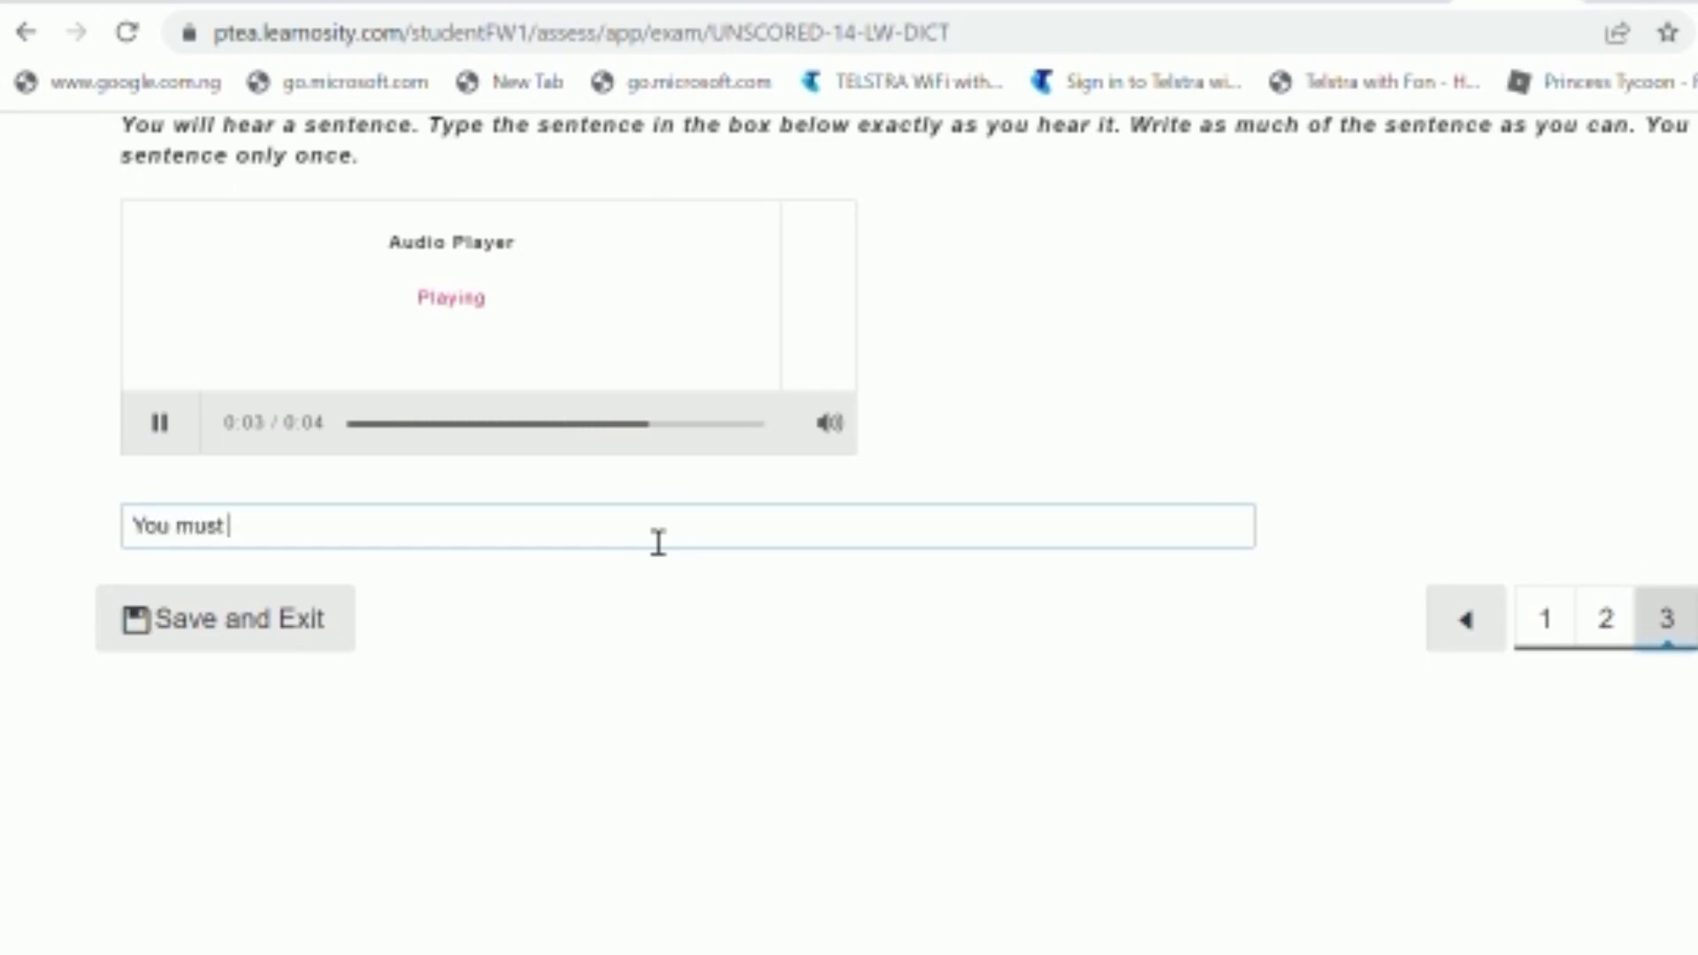
type(" submit ")
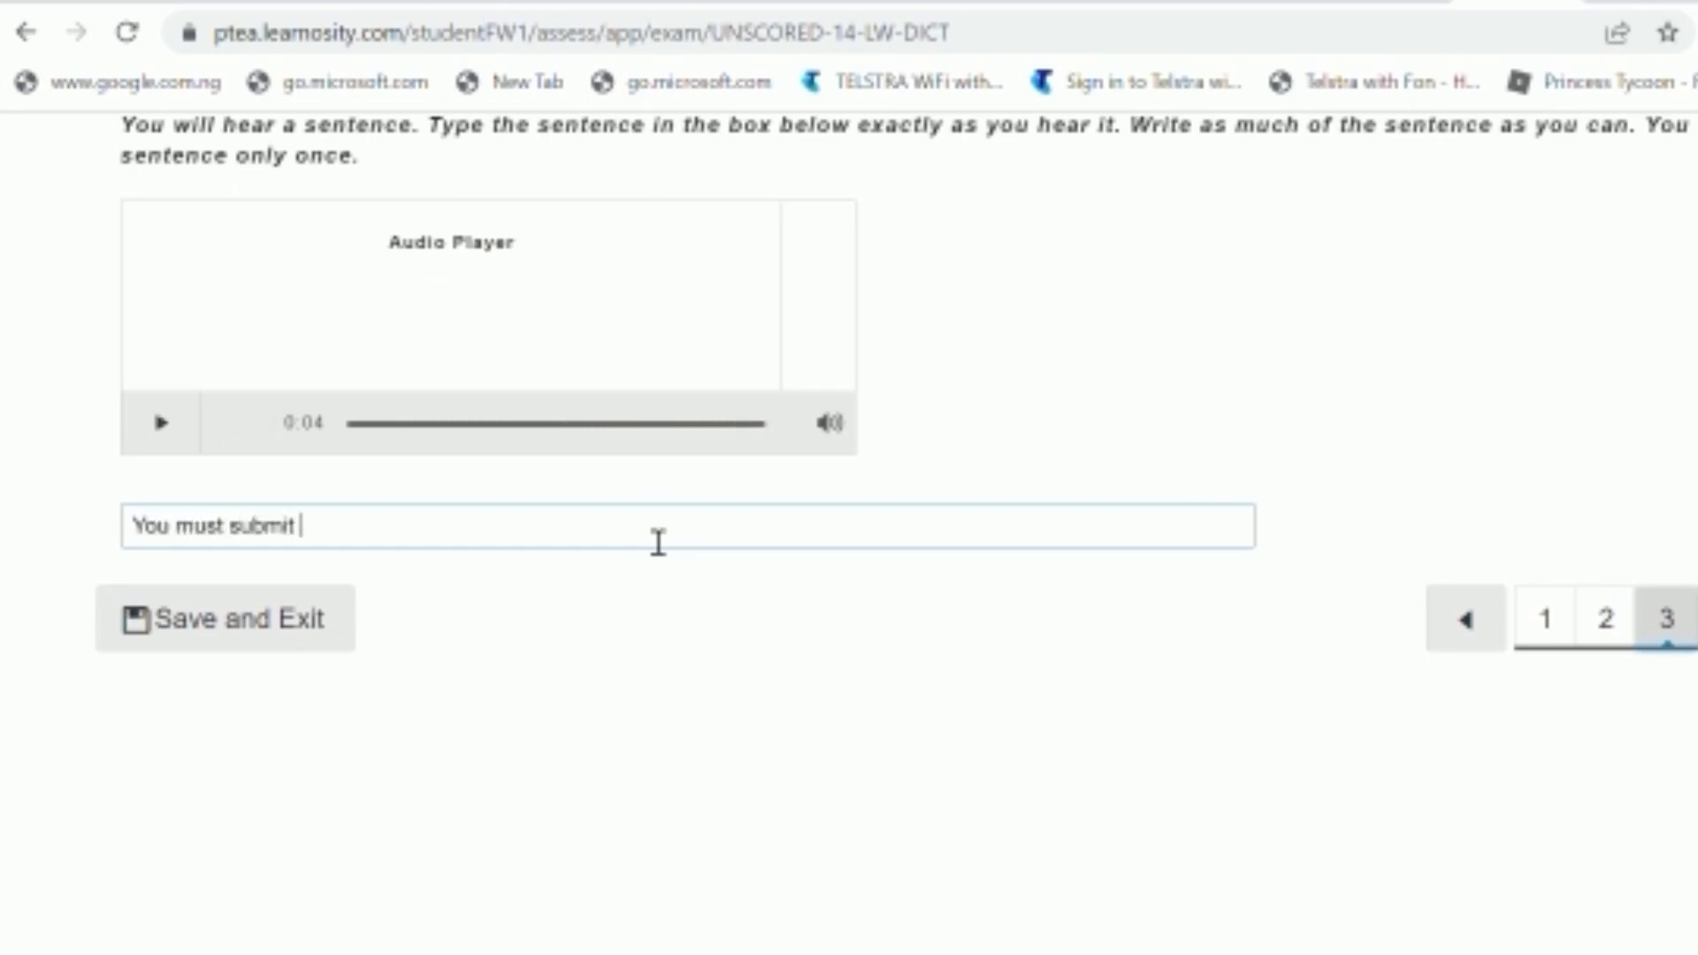
type("your assignments")
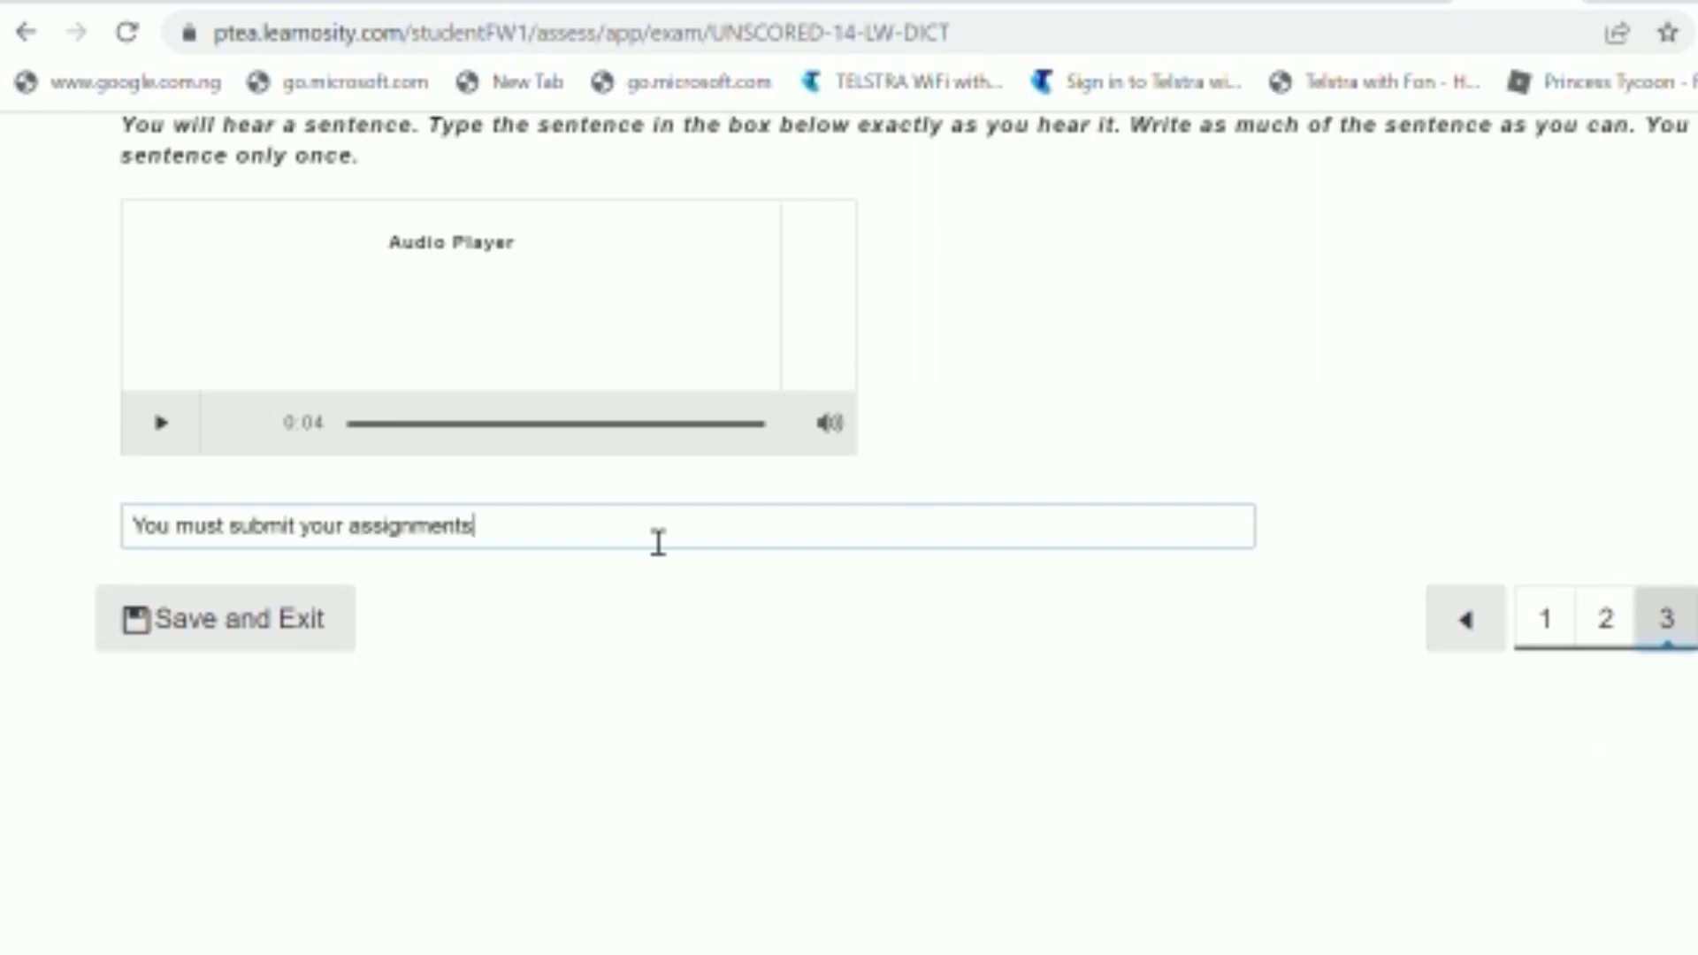
type(" by next Frida")
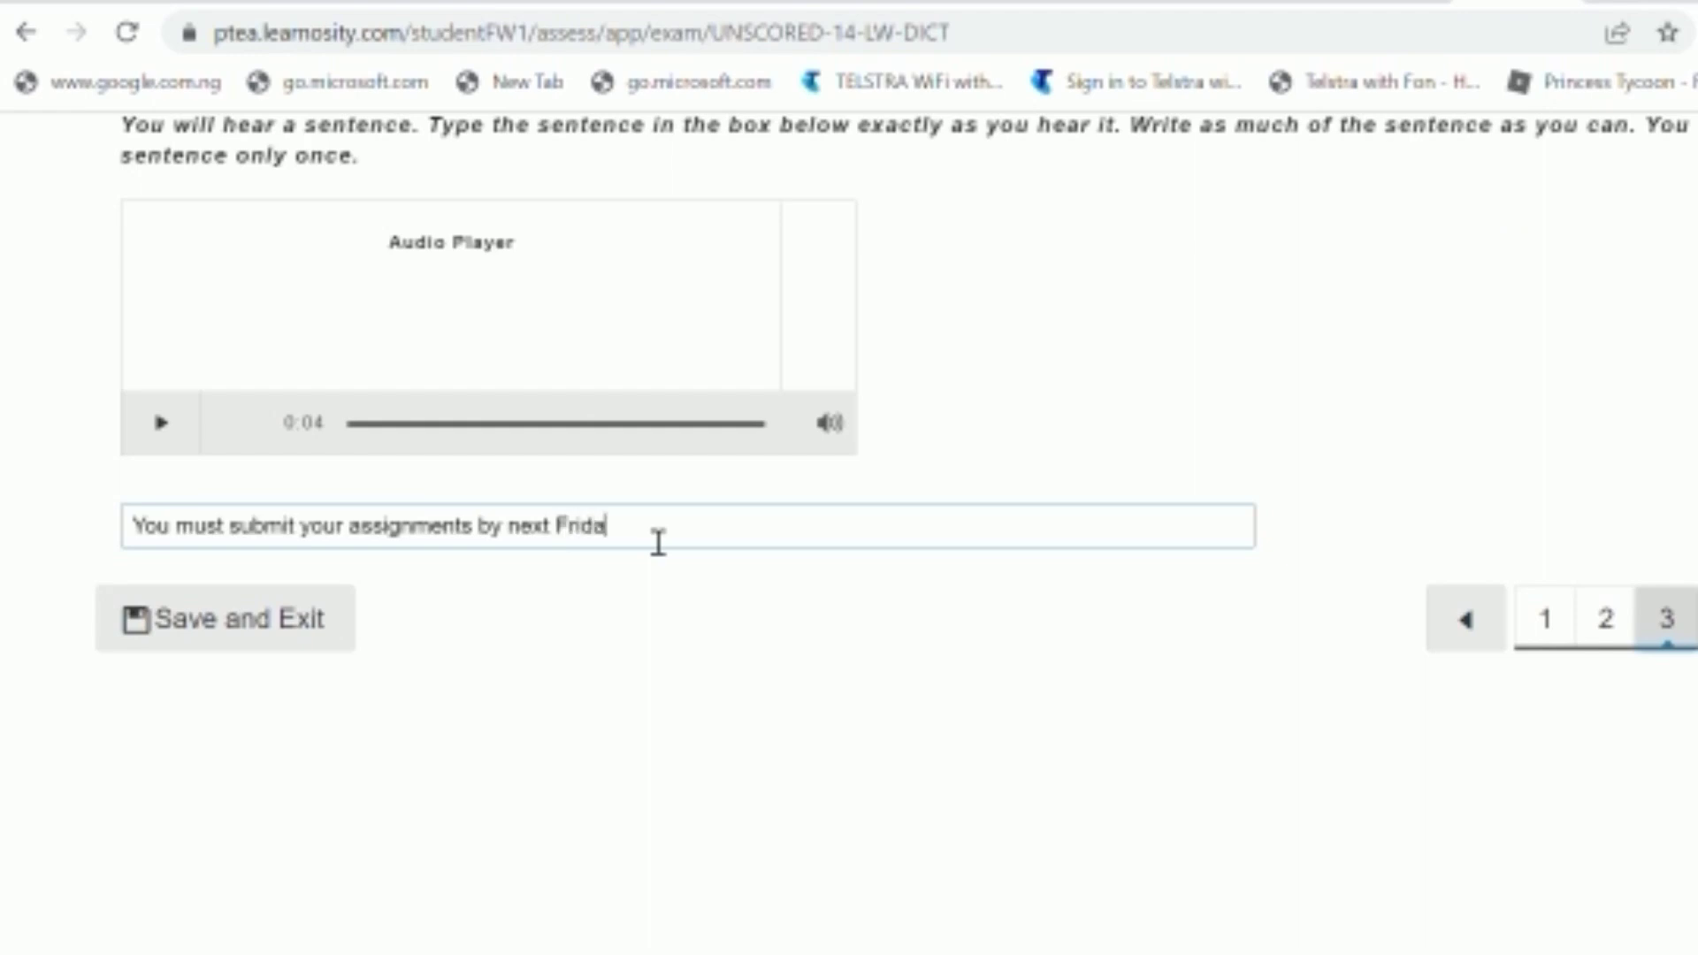
type("y at the latest.")
Insert "assignment" after "assignments" in the question 3 answer, separating the two words with a comma
left_click(487, 544)
type("assign")
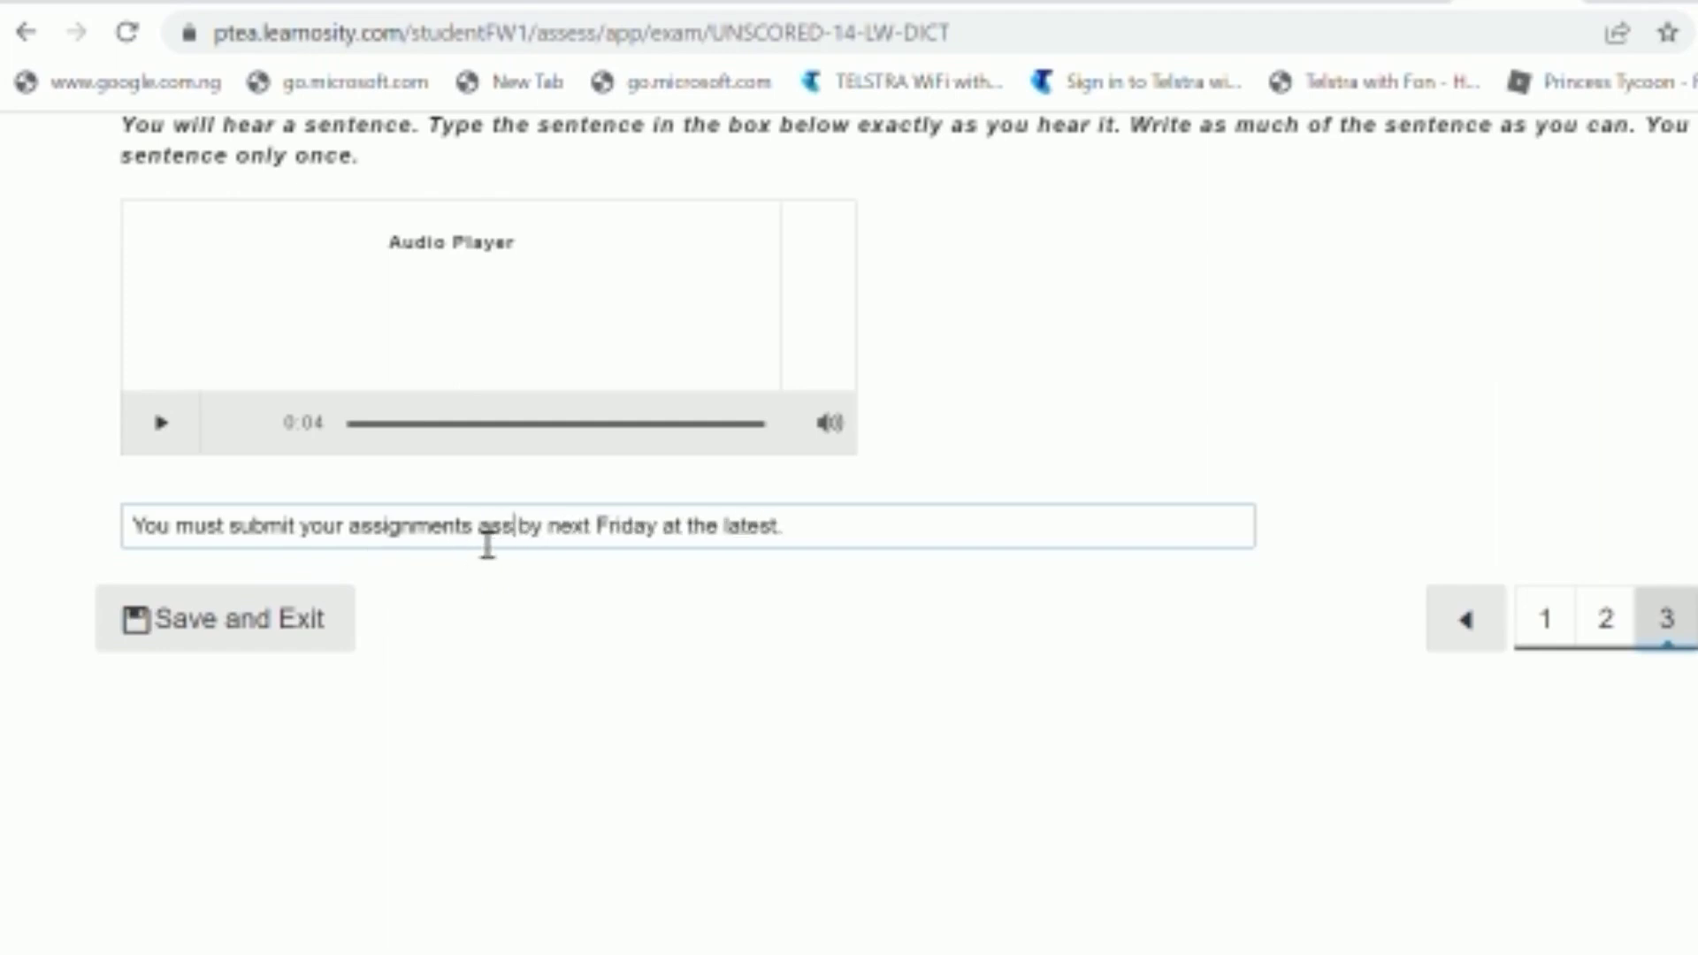
type("ment")
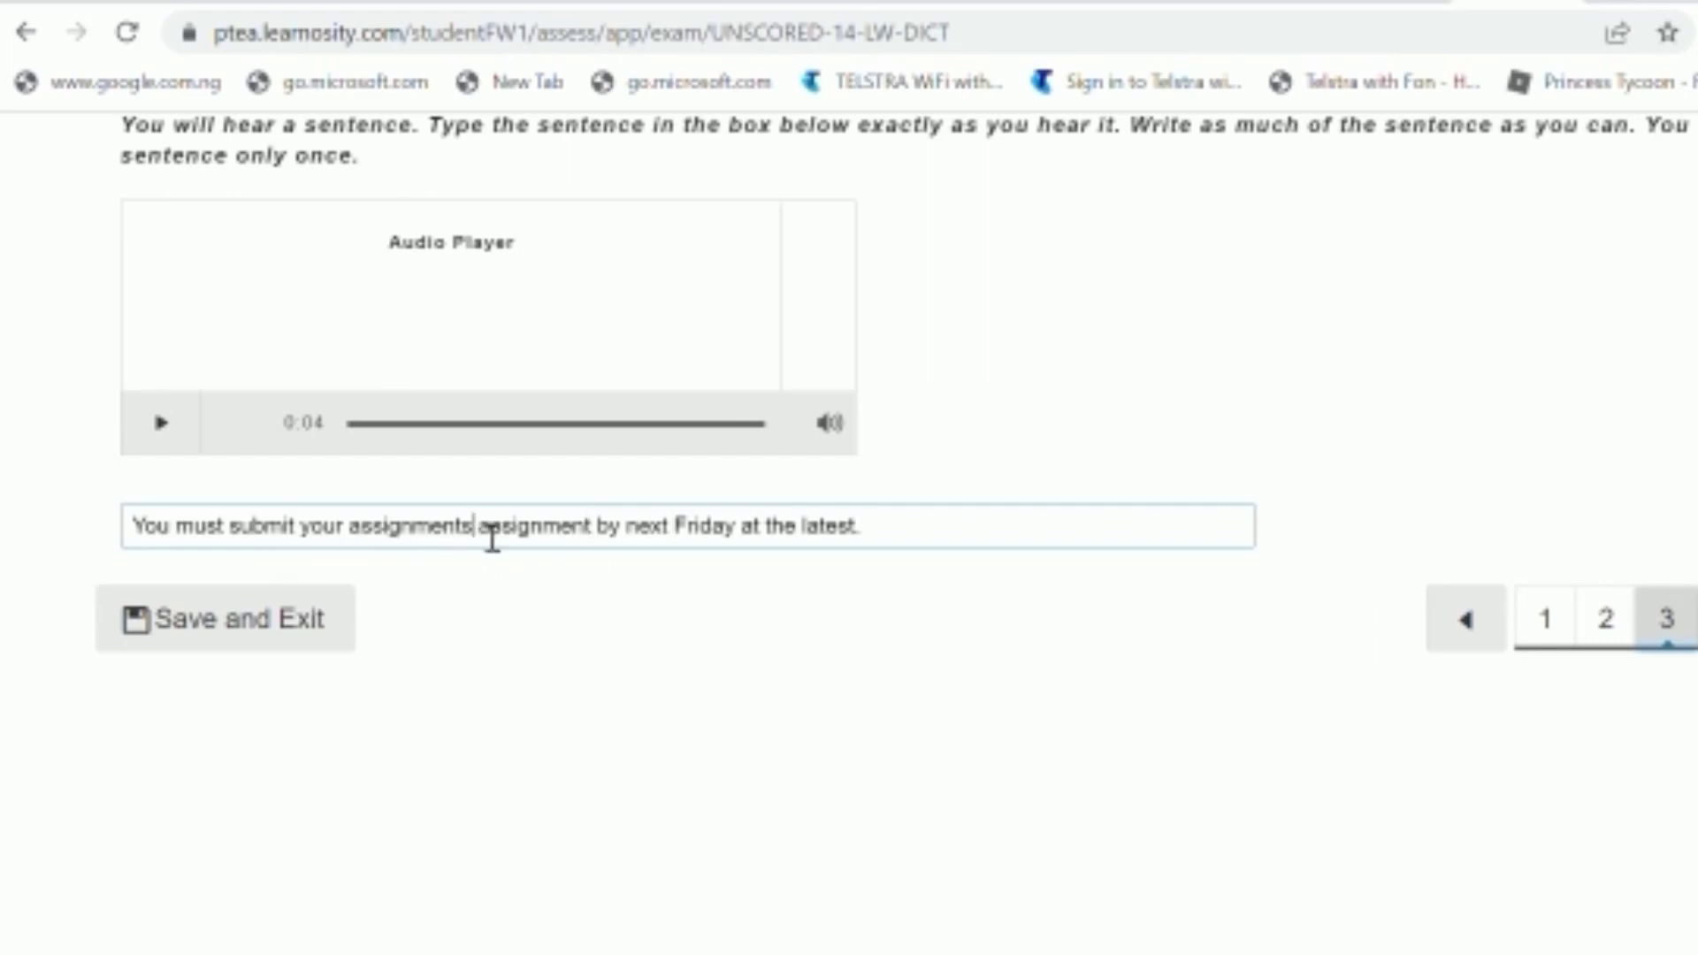
type(",")
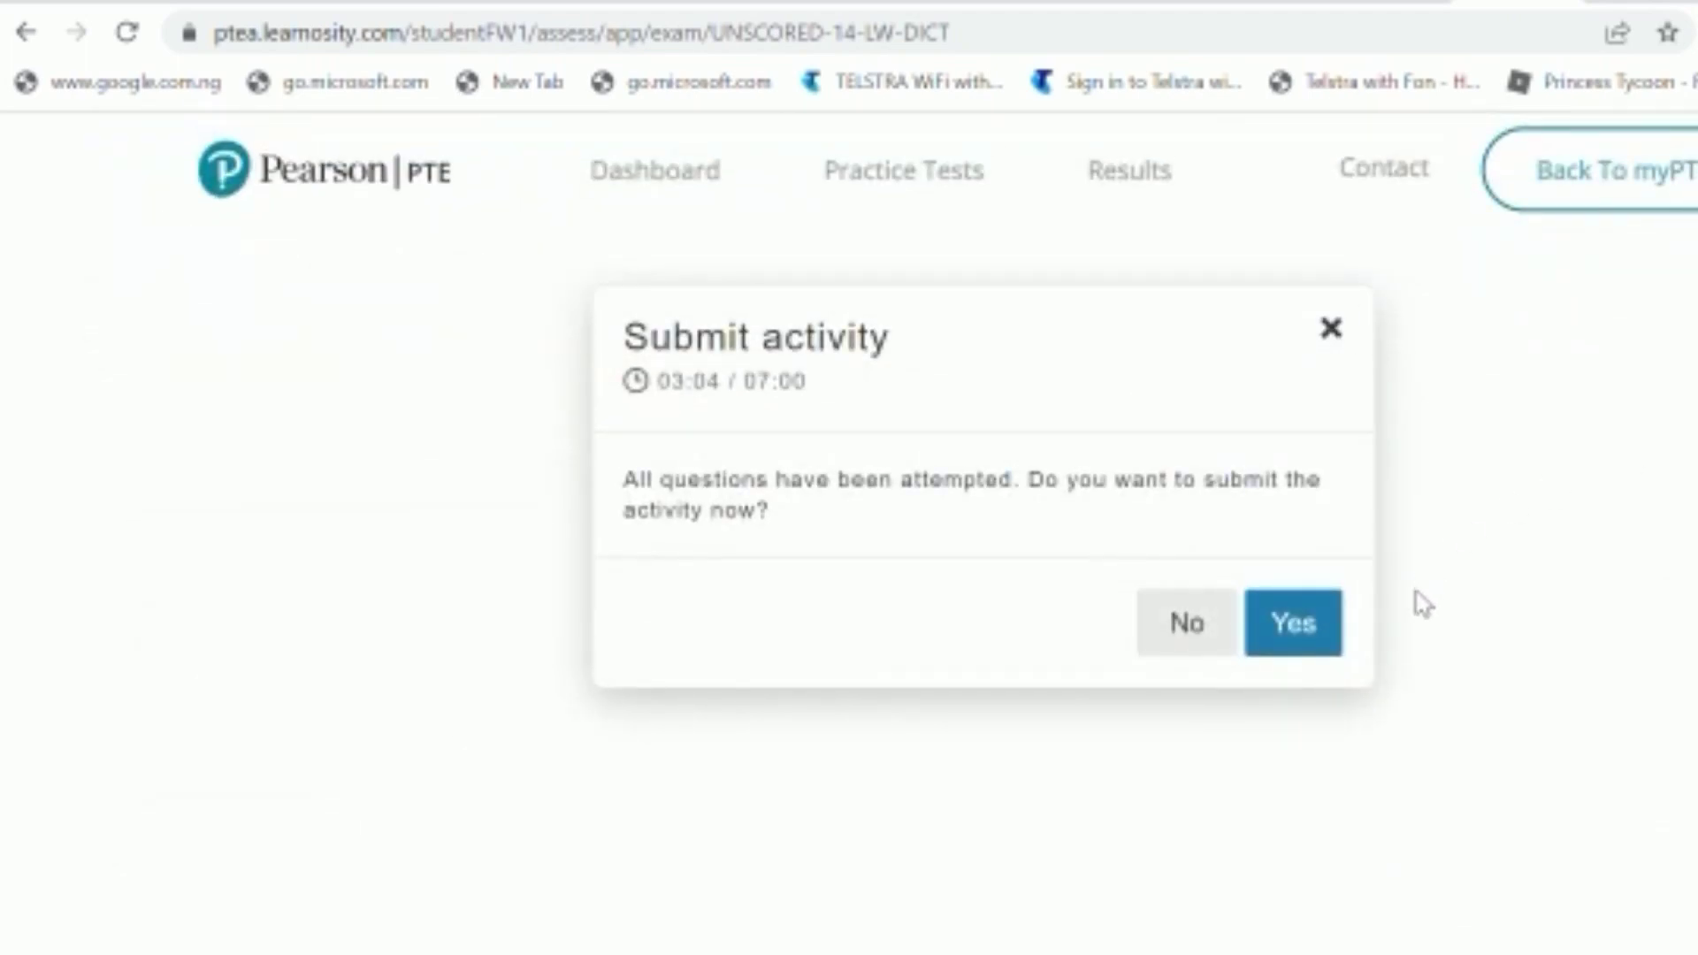
Confirm submission of the Write from dictation activity and continue back to the assigned practice page
left_click(1323, 635)
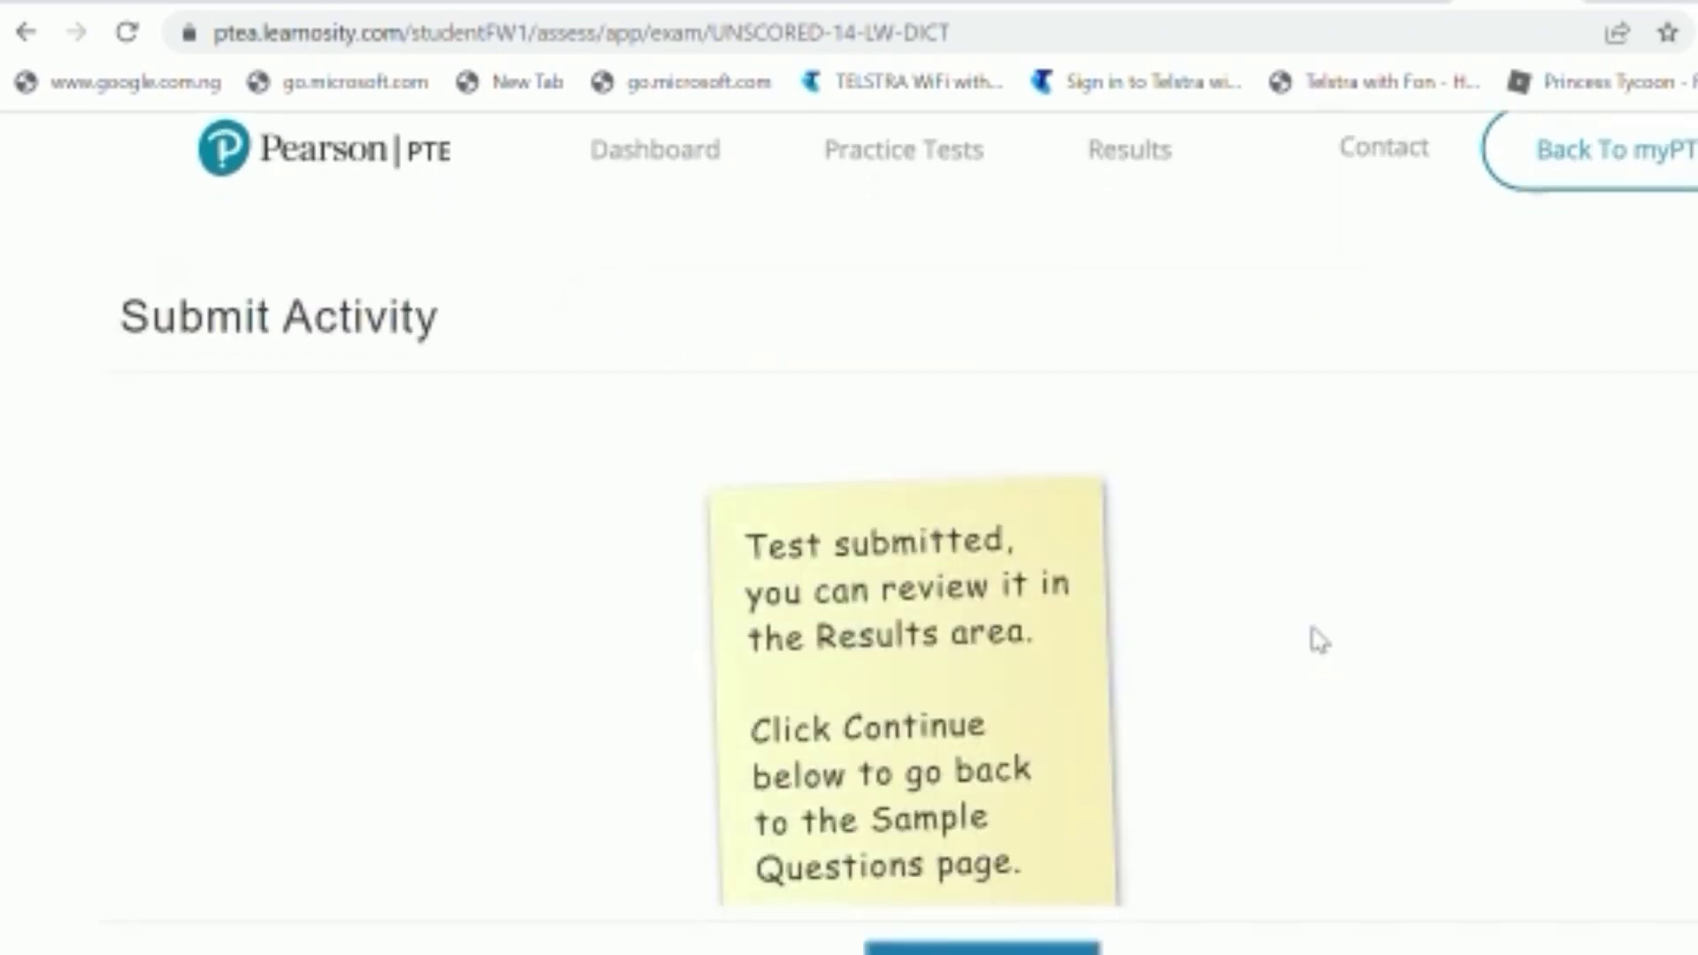
scroll(1319, 636, "down", 4)
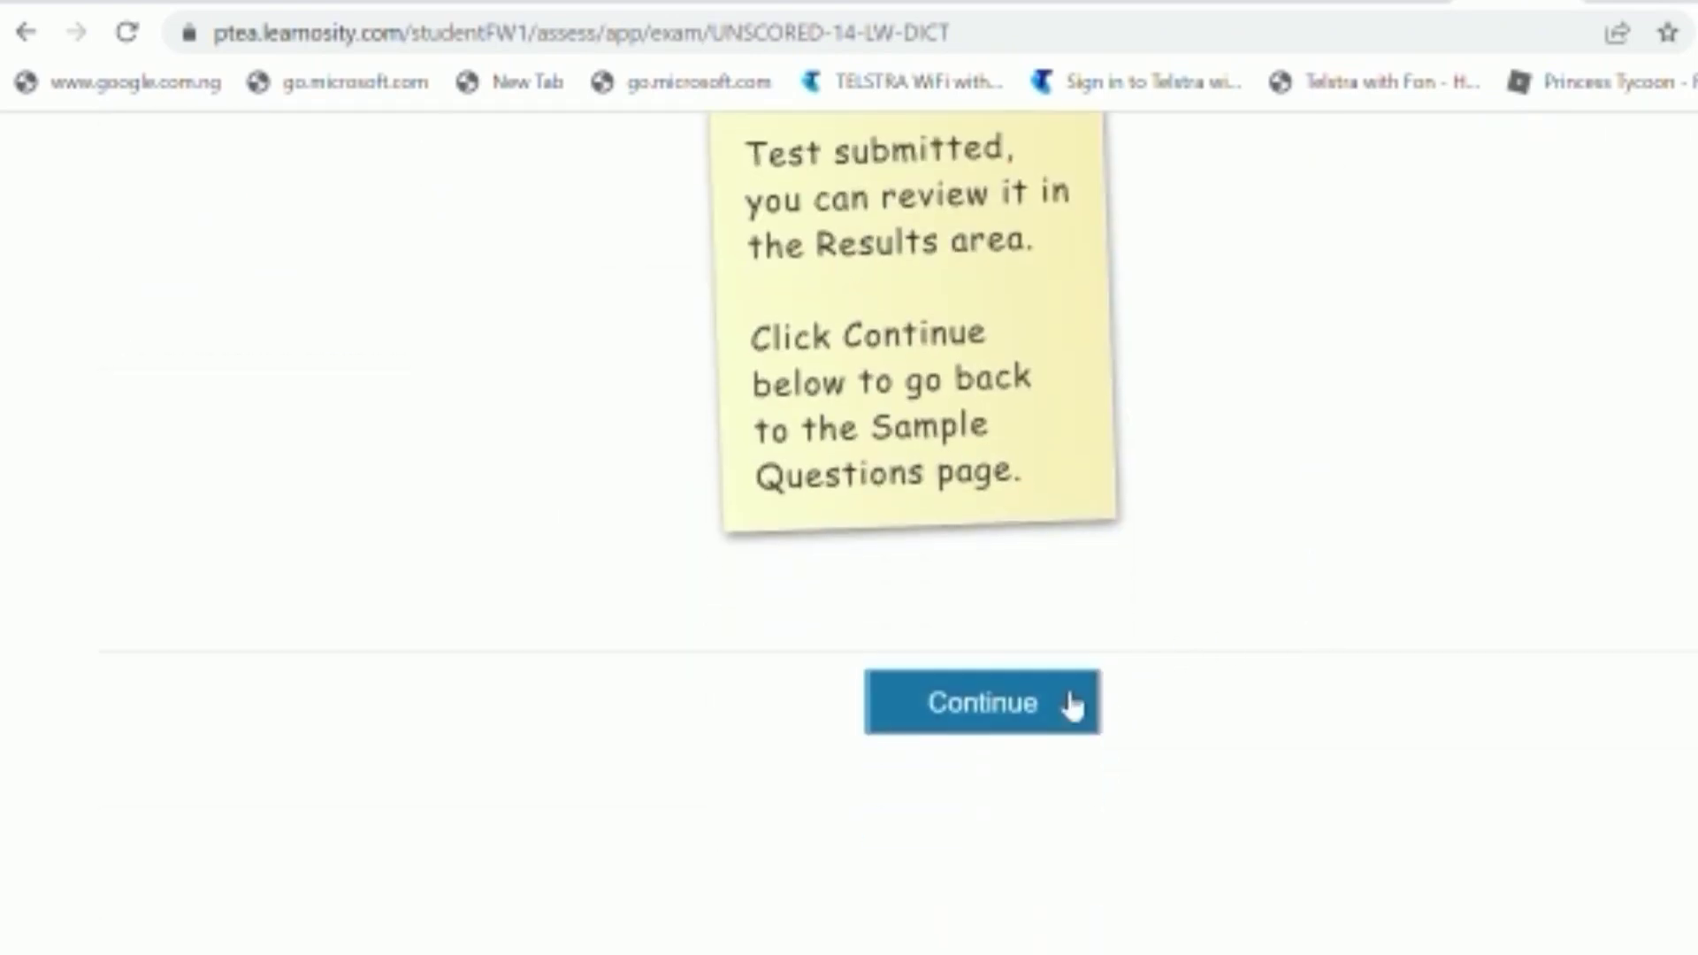
left_click(1047, 715)
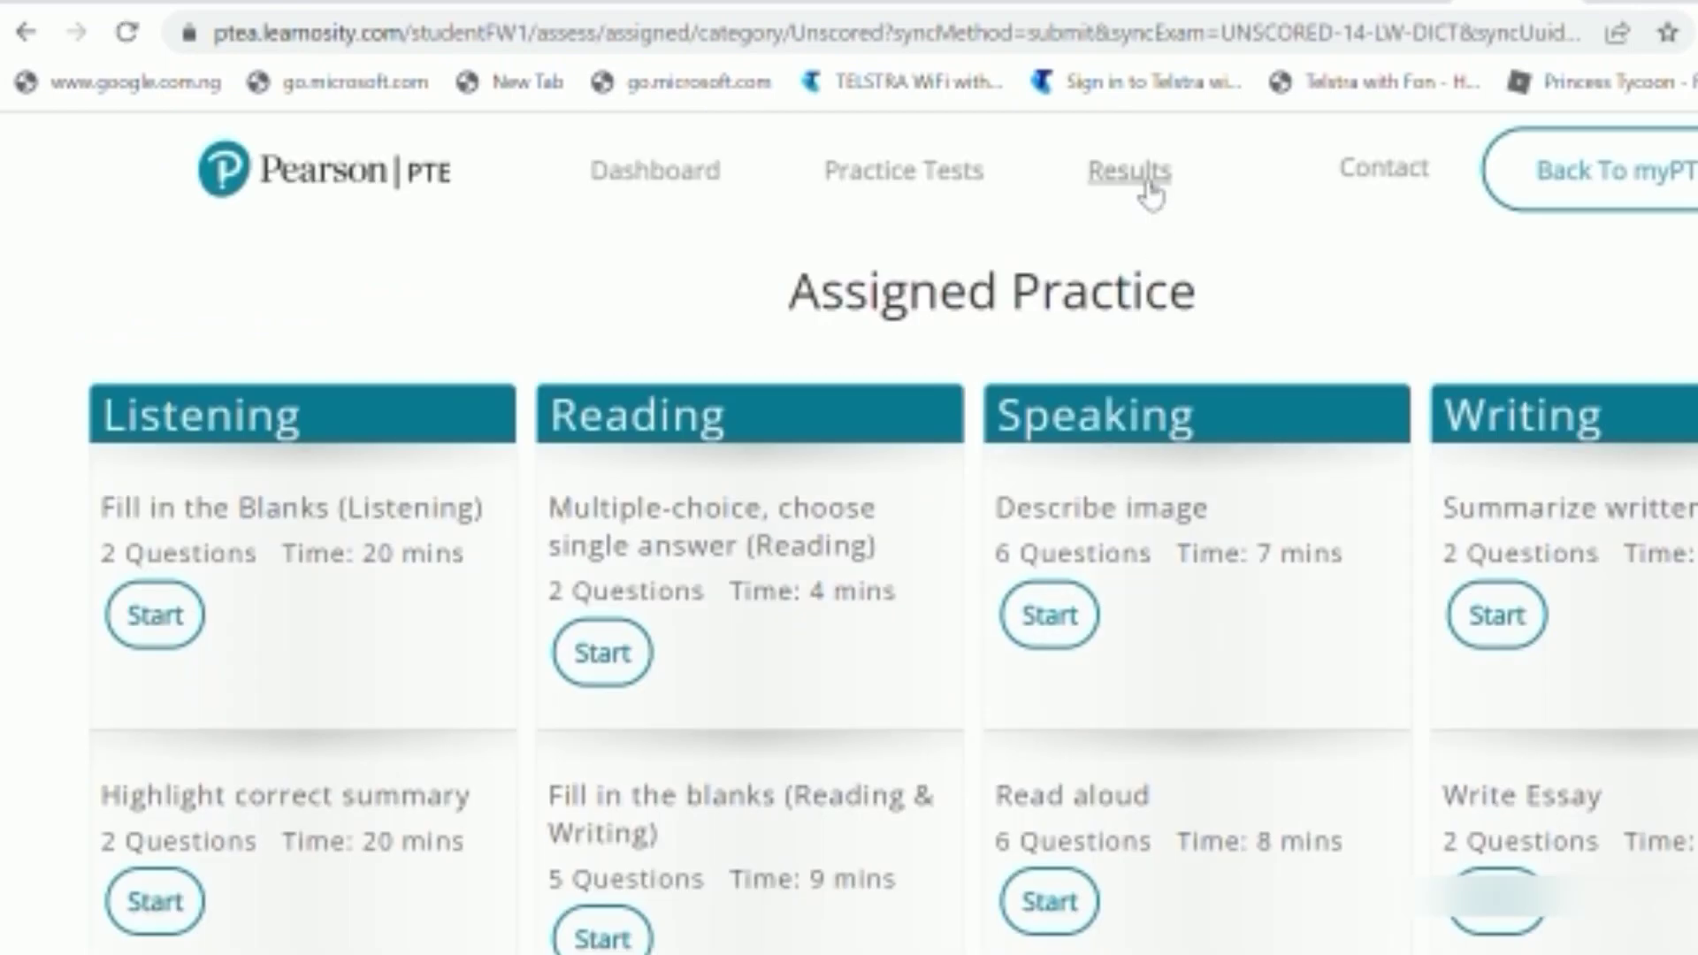
Open the most recent Write from dictation test in the results and compare the answers to questions 1 to 3 with their transcripts
left_click(1150, 193)
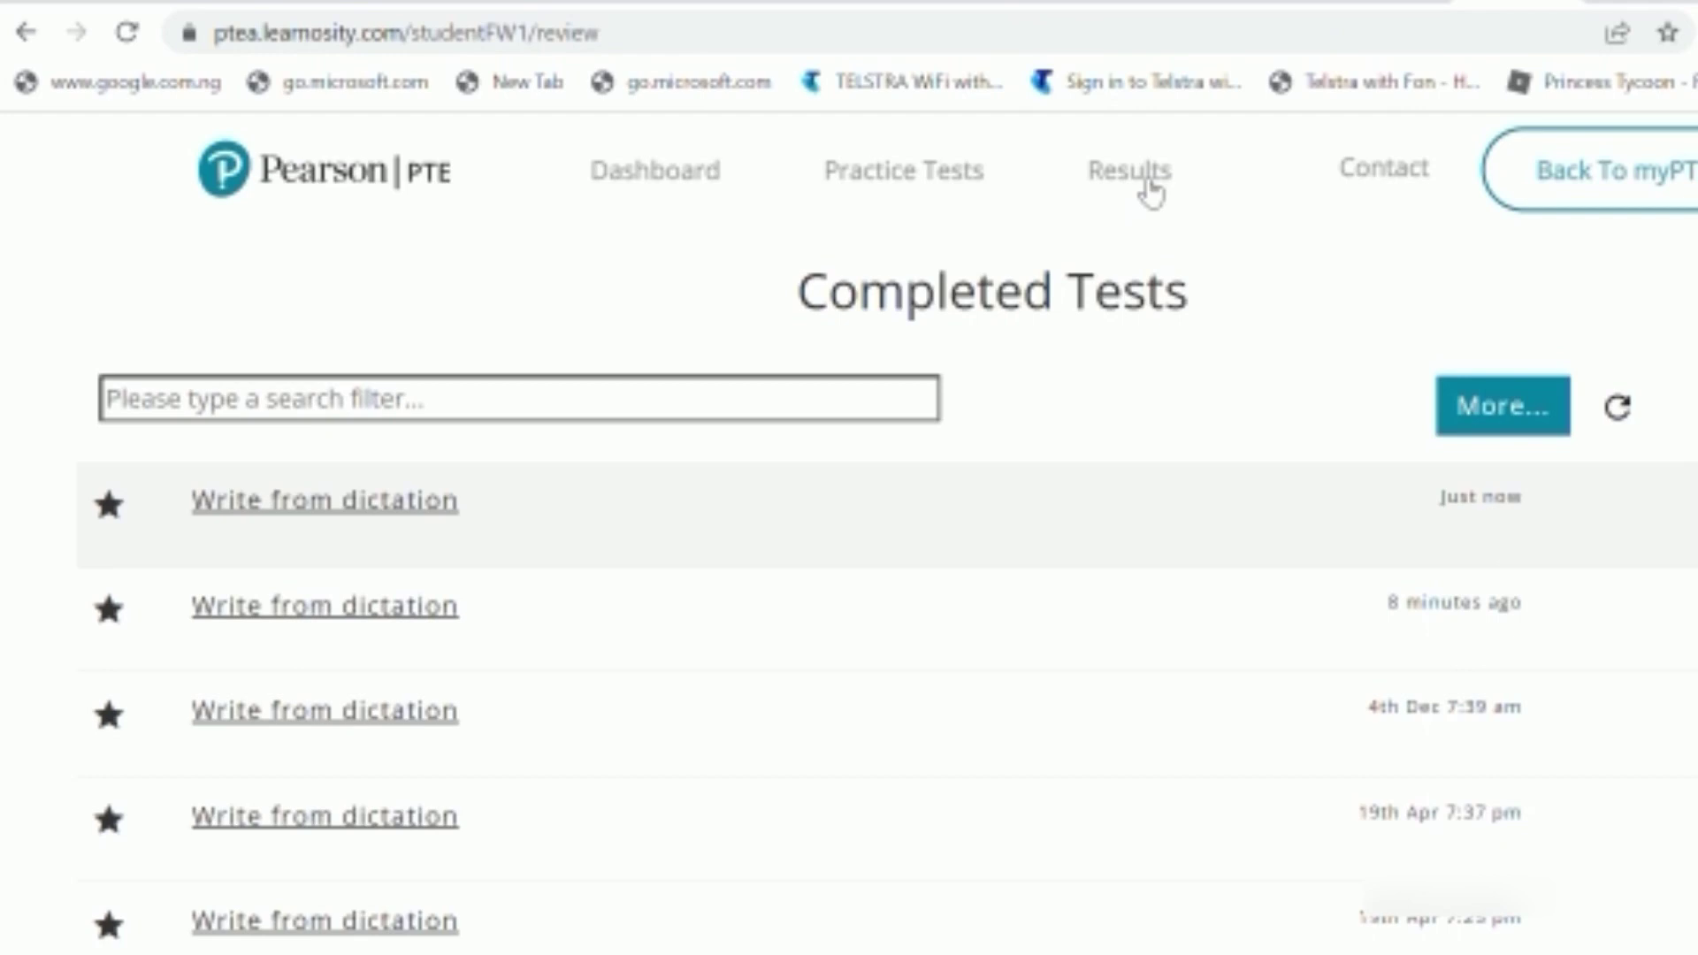
left_click(407, 514)
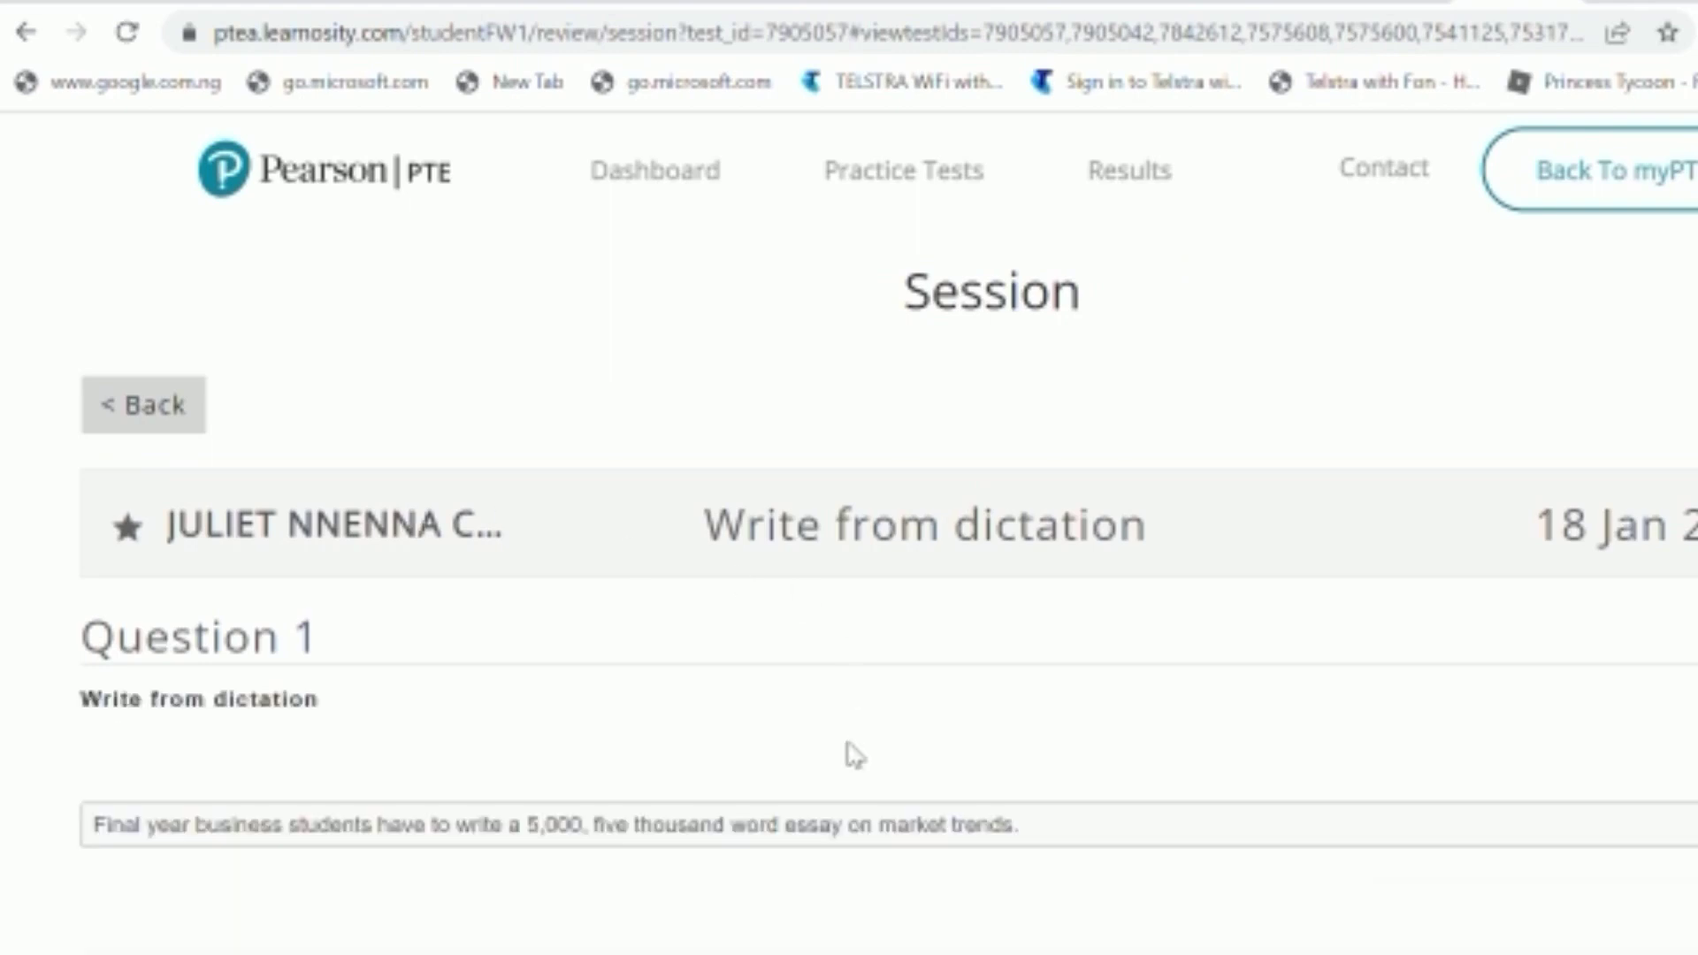
scroll(850, 747, "down", 2)
scroll(858, 753, "down", 4)
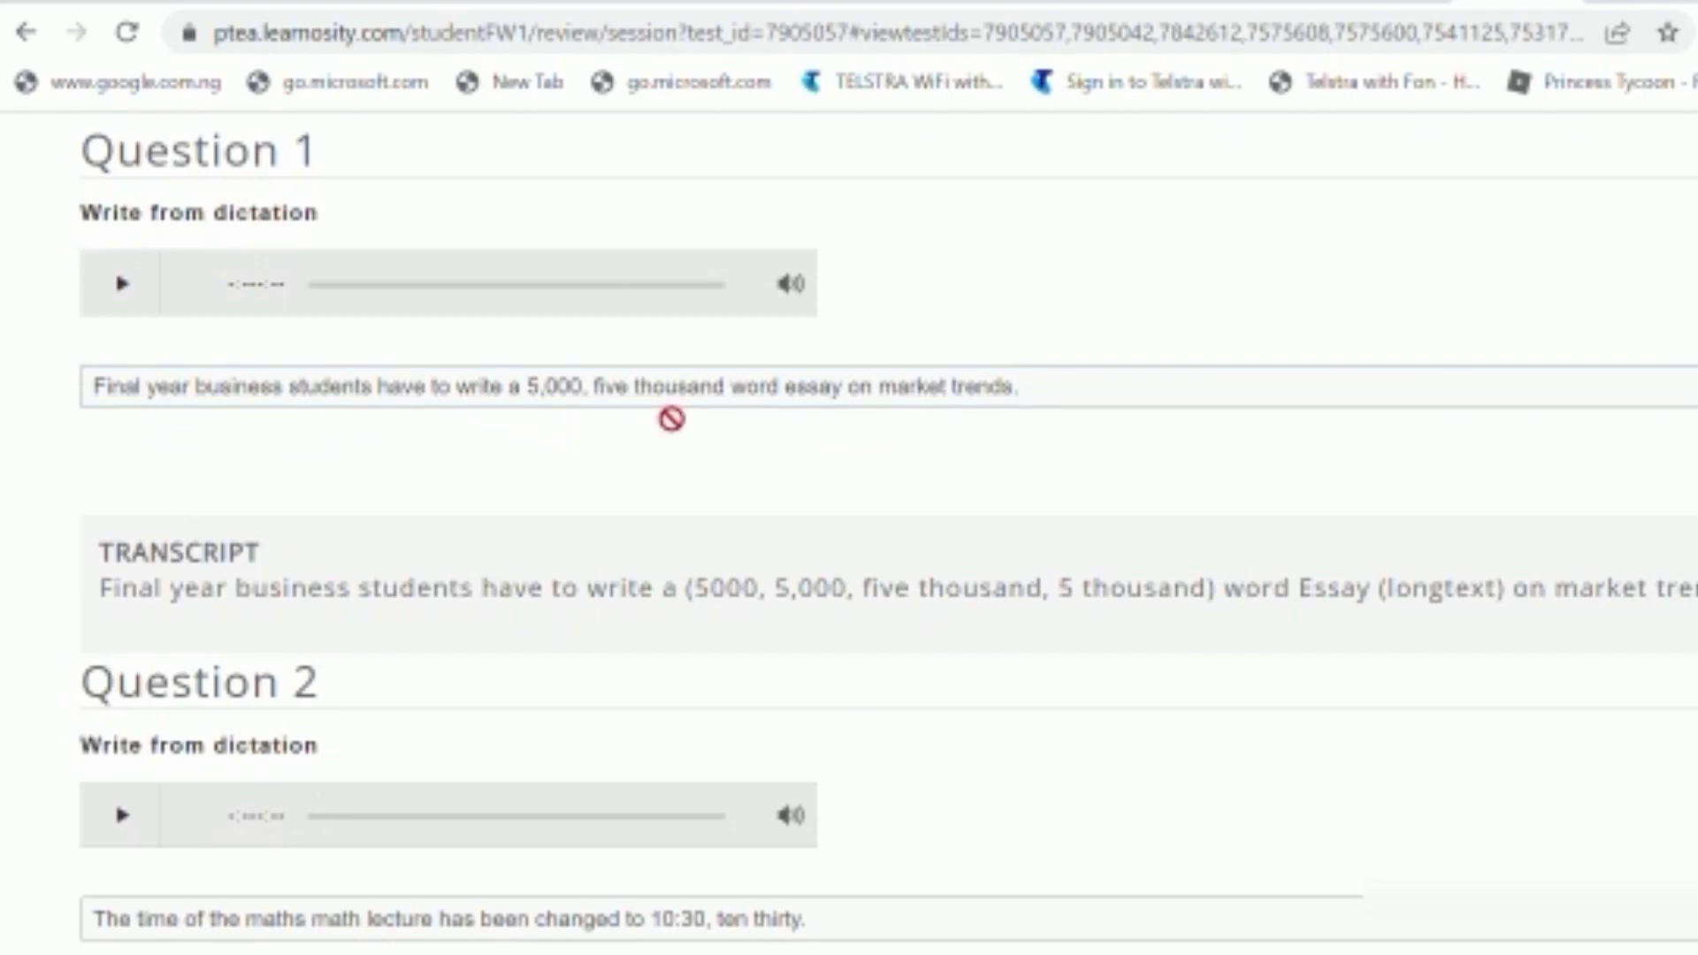
scroll(651, 614, "down", 1)
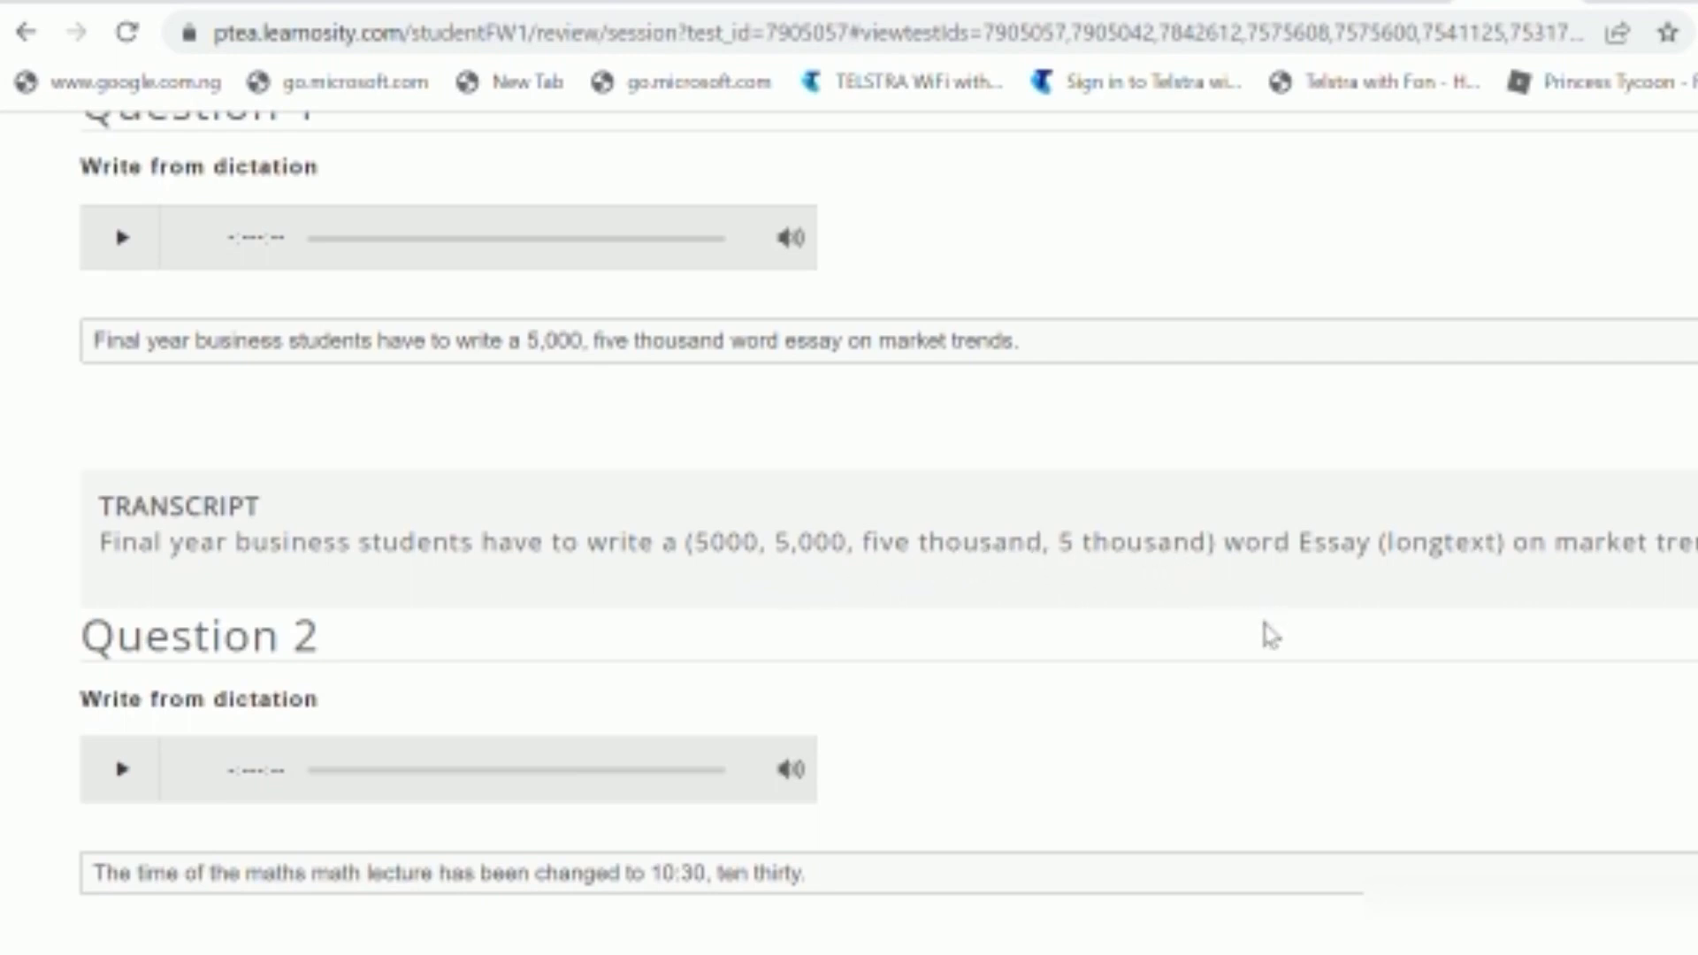
scroll(1266, 628, "down", 5)
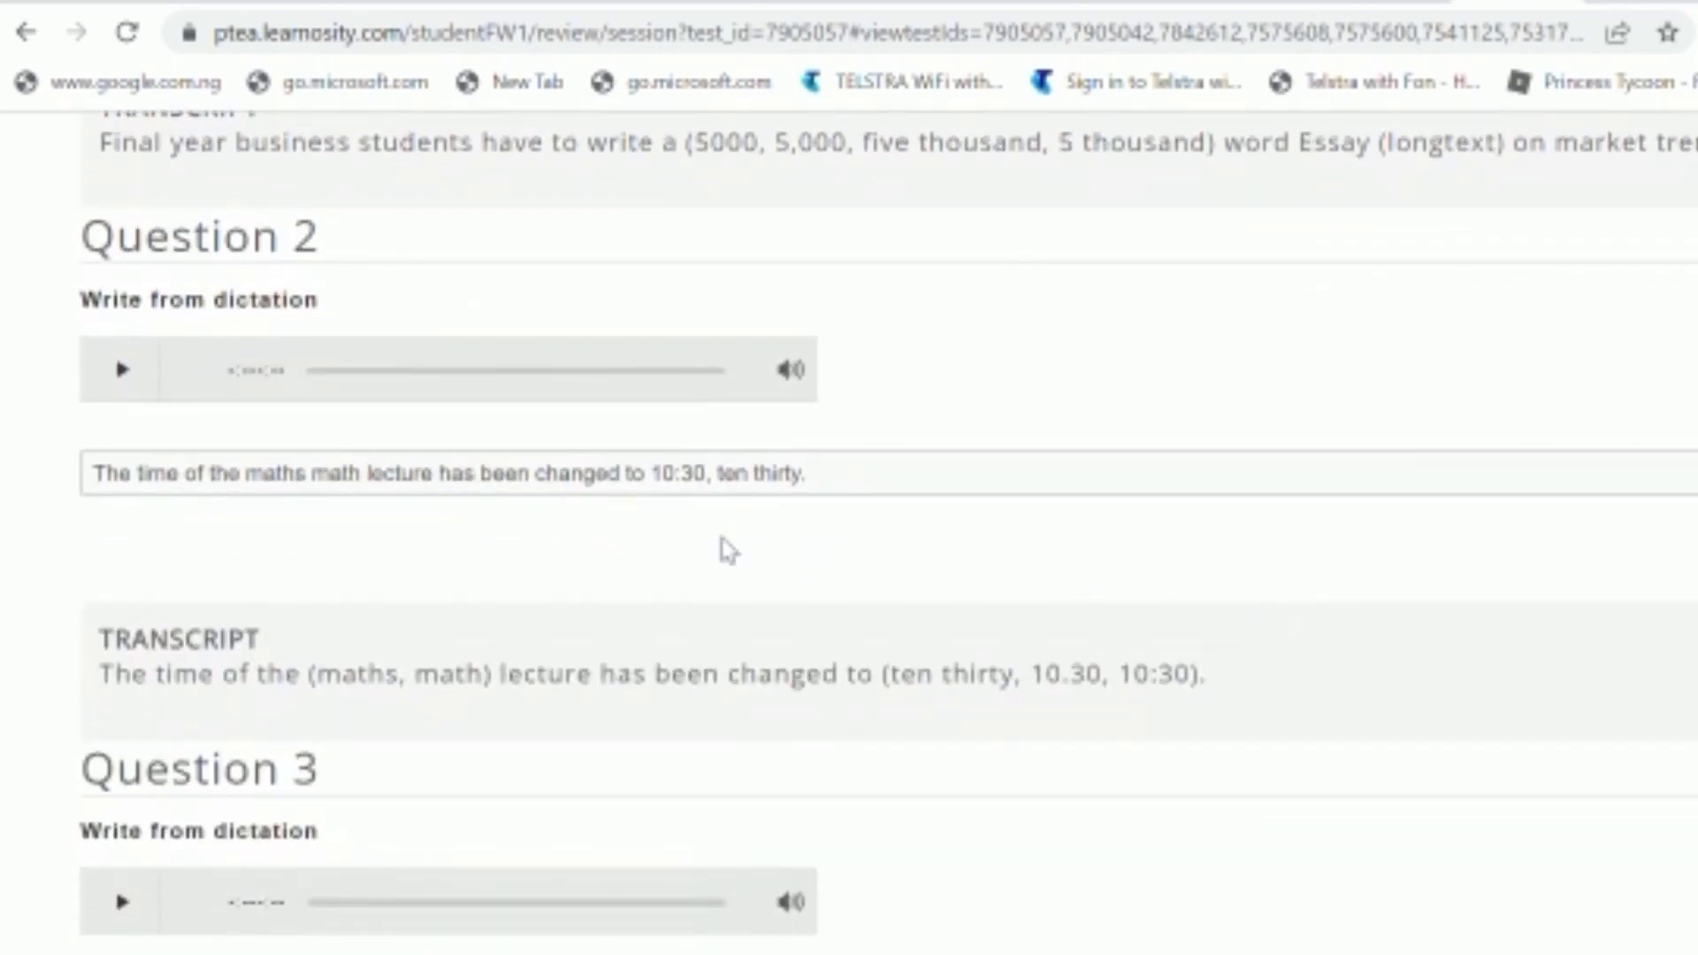
scroll(849, 804, "down", 1)
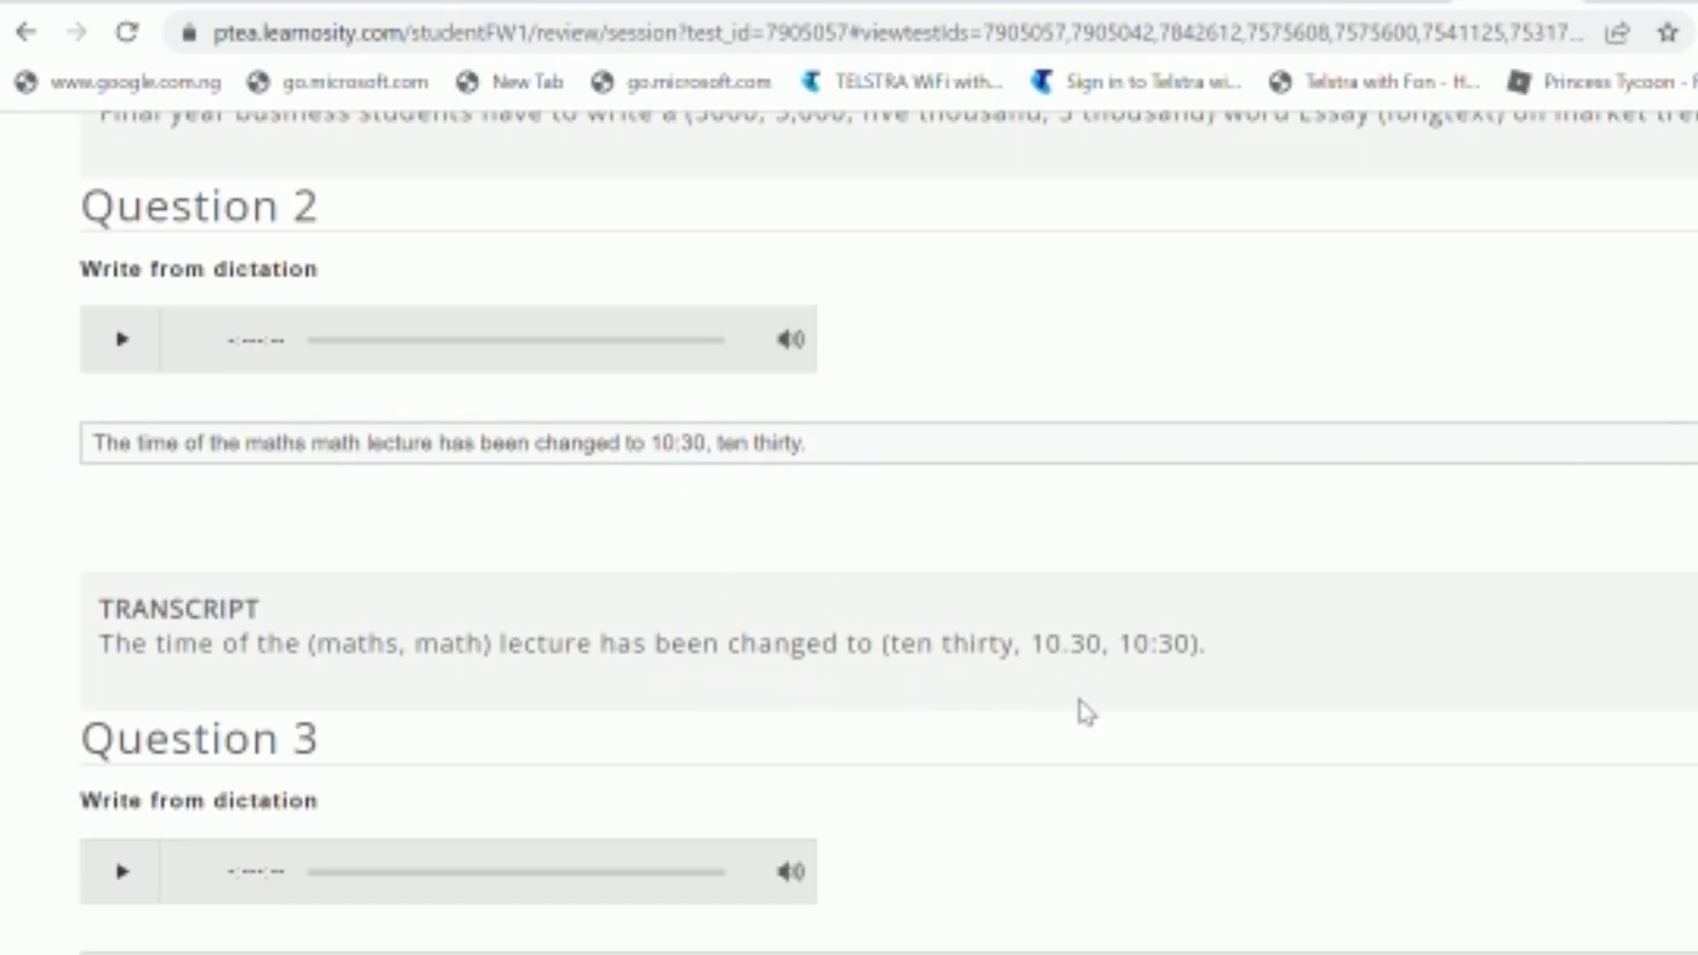
scroll(1086, 712, "down", 6)
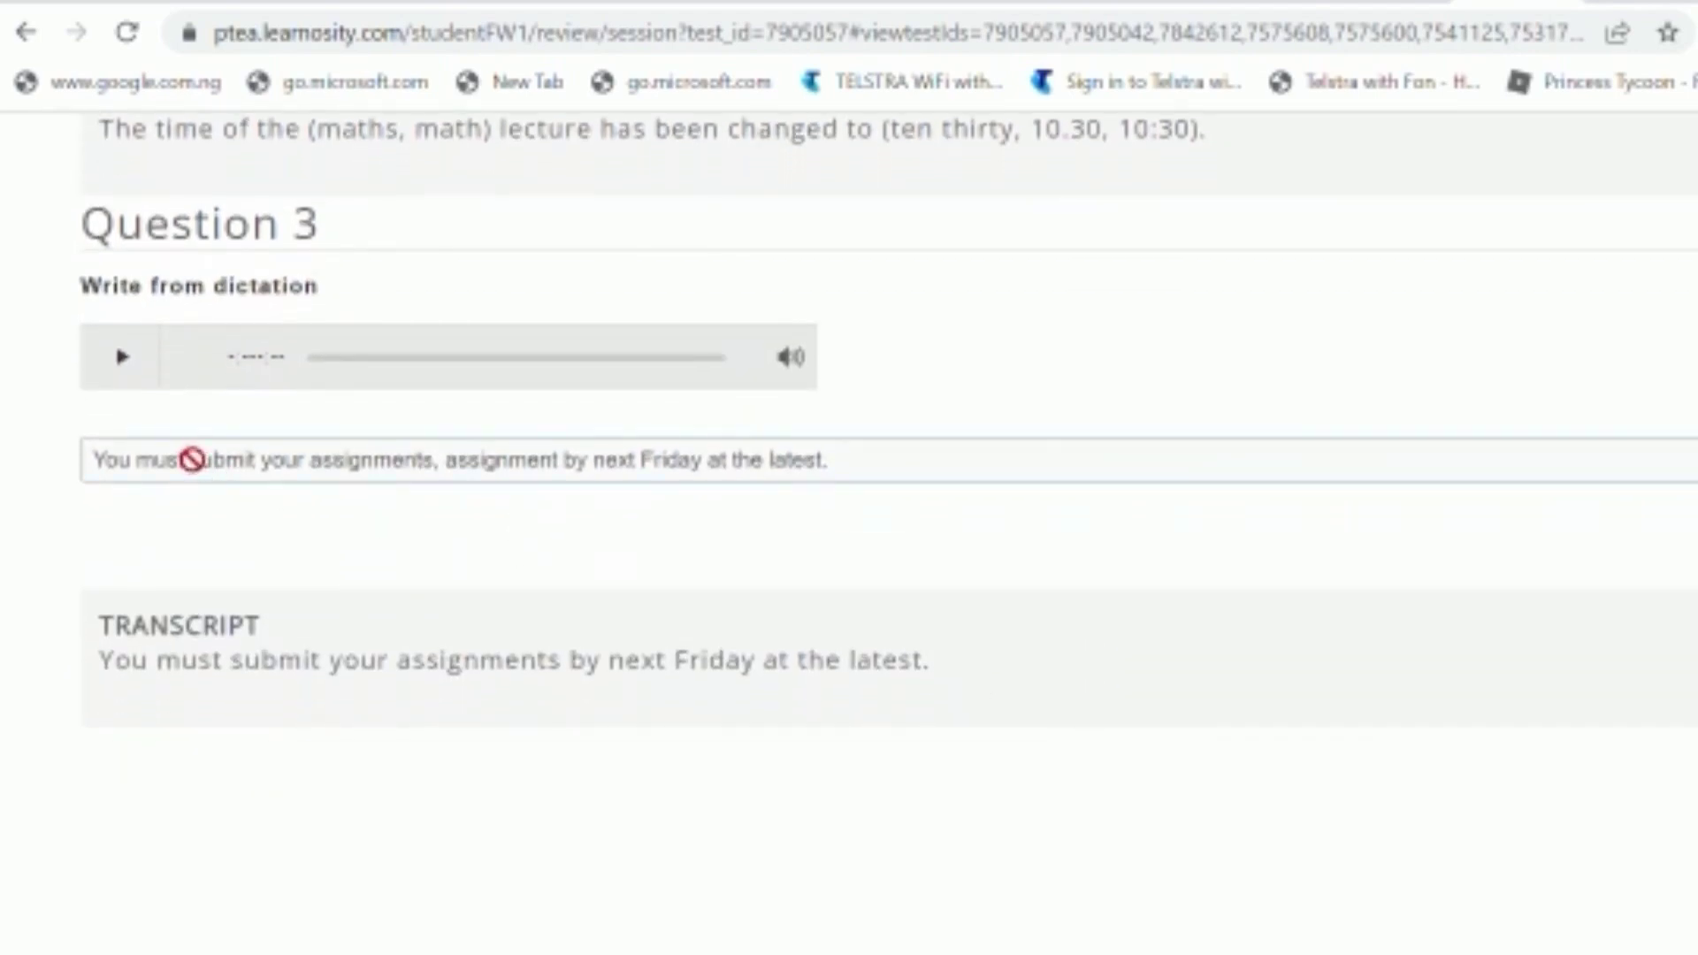